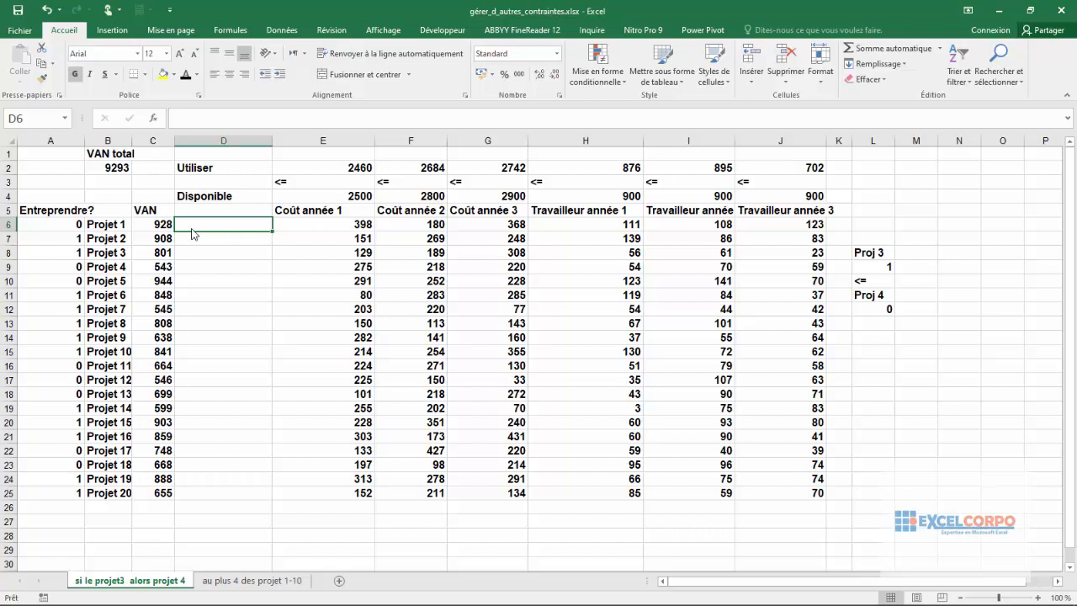
Step: Review the Projet 3 and Projet 4 entries, the VAN total cell and the project list in B6:B25
{"action": "left_click", "coordinate": [106, 253]}
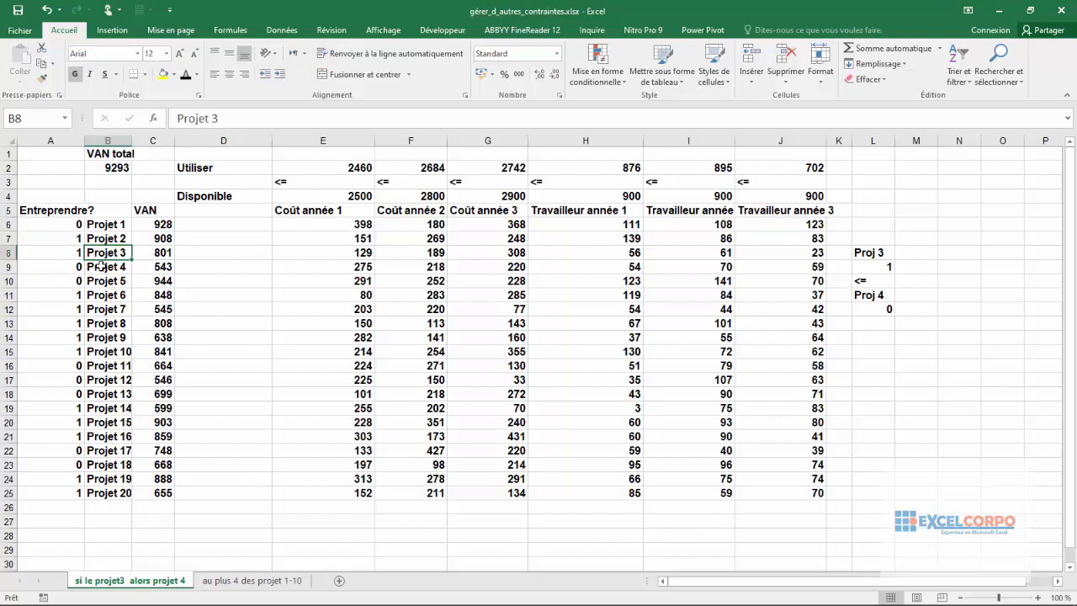
{"action": "left_click", "coordinate": [101, 266]}
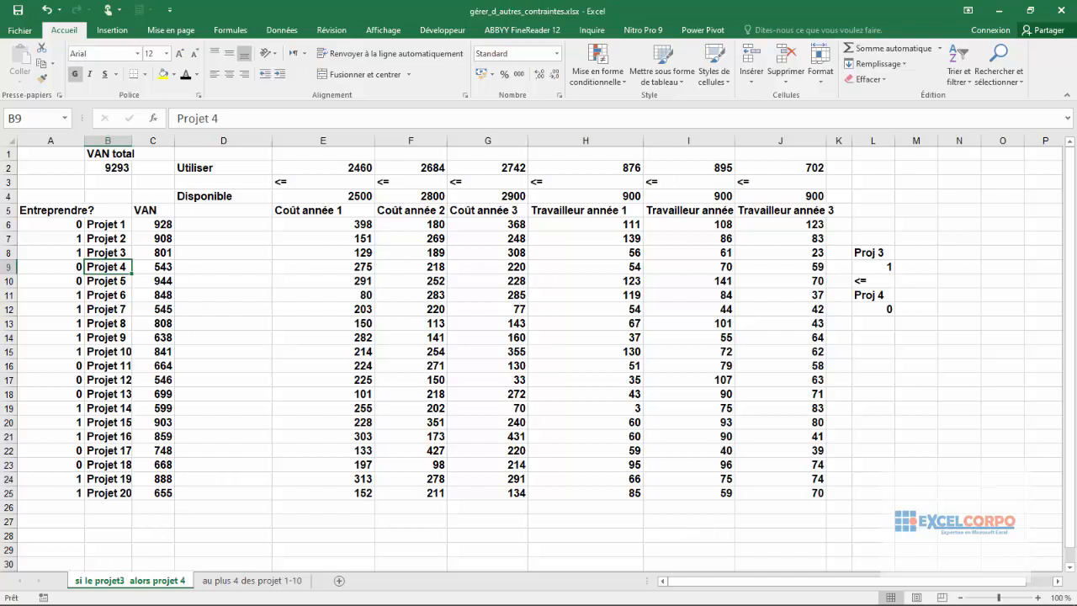
{"action": "left_click", "coordinate": [118, 166]}
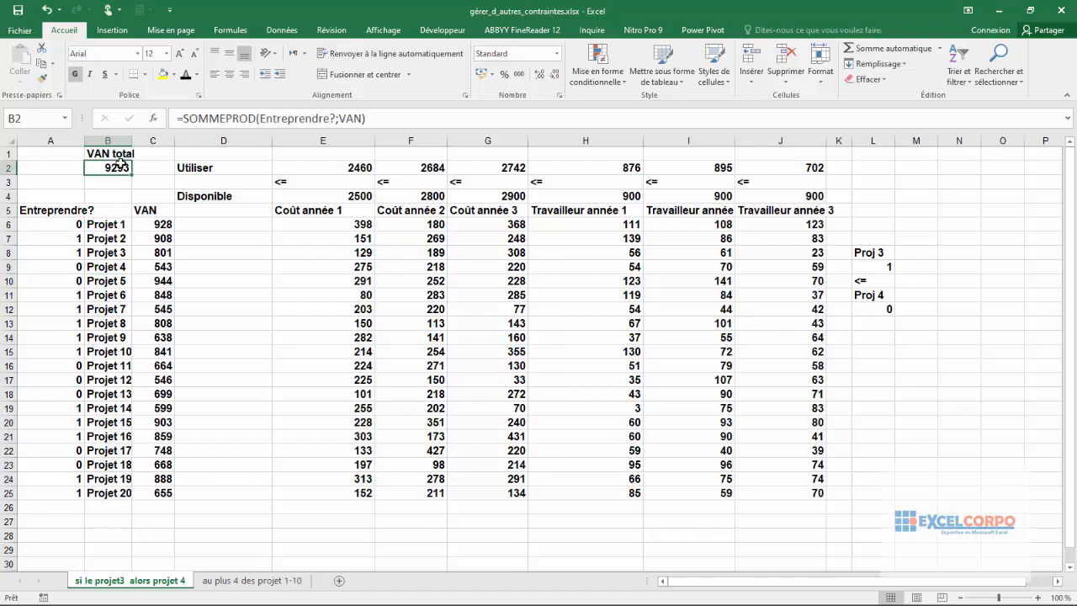
{"action": "left_click", "coordinate": [110, 225]}
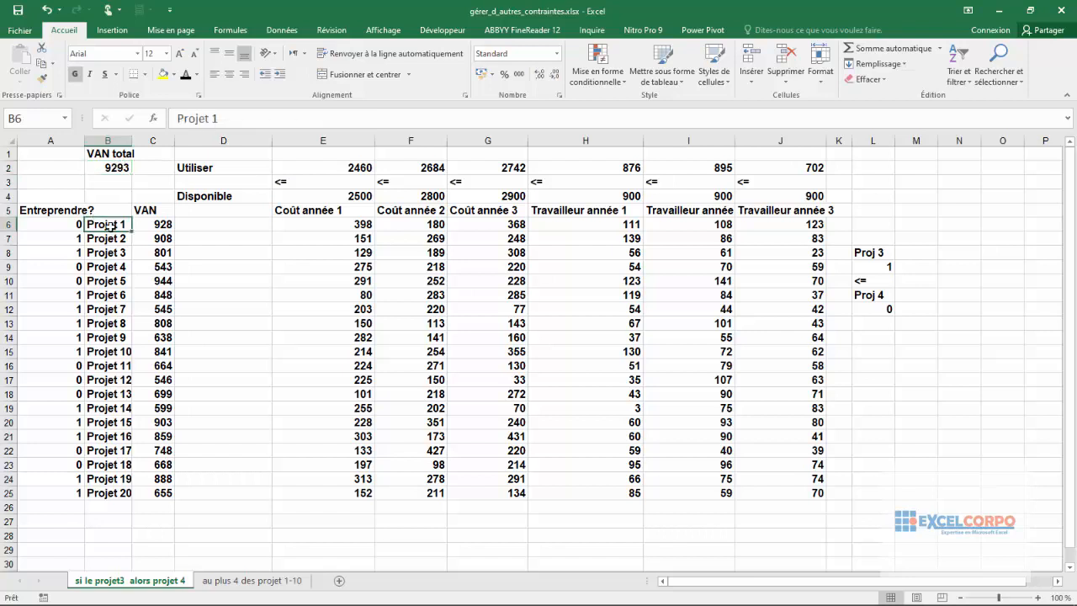
{"action": "left_click_drag", "start_coordinate": [110, 226], "coordinate": [120, 487]}
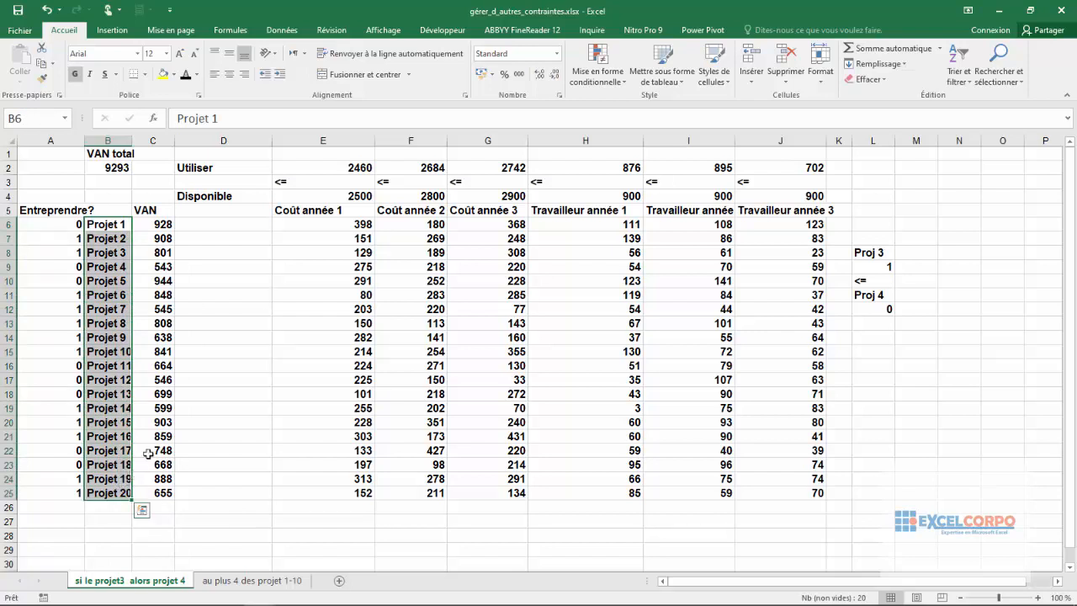
Step: Examine Projet 2's VAN, its costs for years 1 to 3 and its year 1 worker requirement in row 7
{"action": "left_click", "coordinate": [158, 239]}
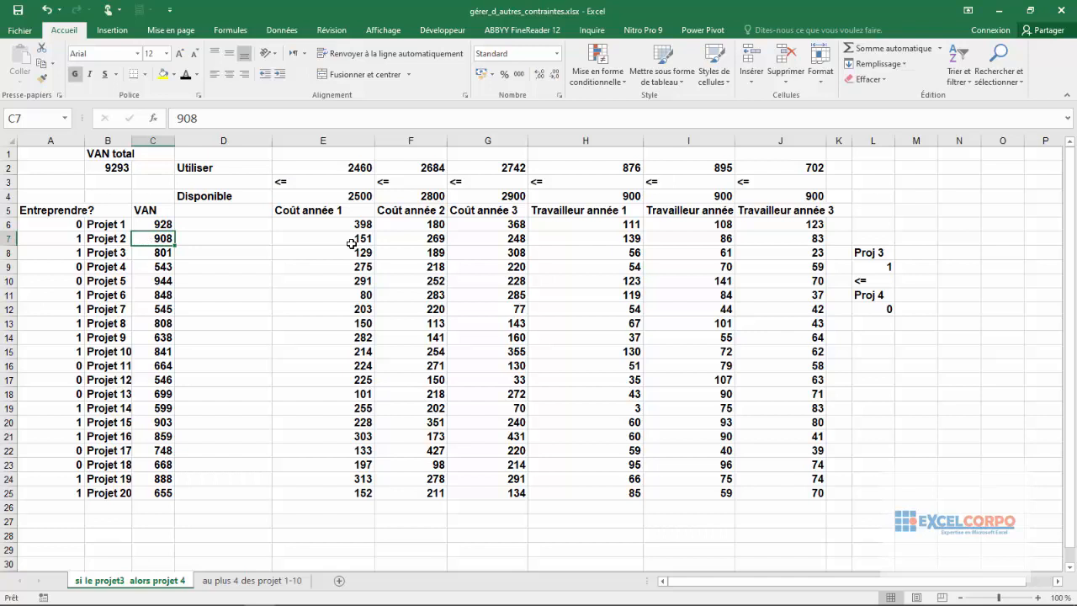
{"action": "left_click", "coordinate": [6, 239]}
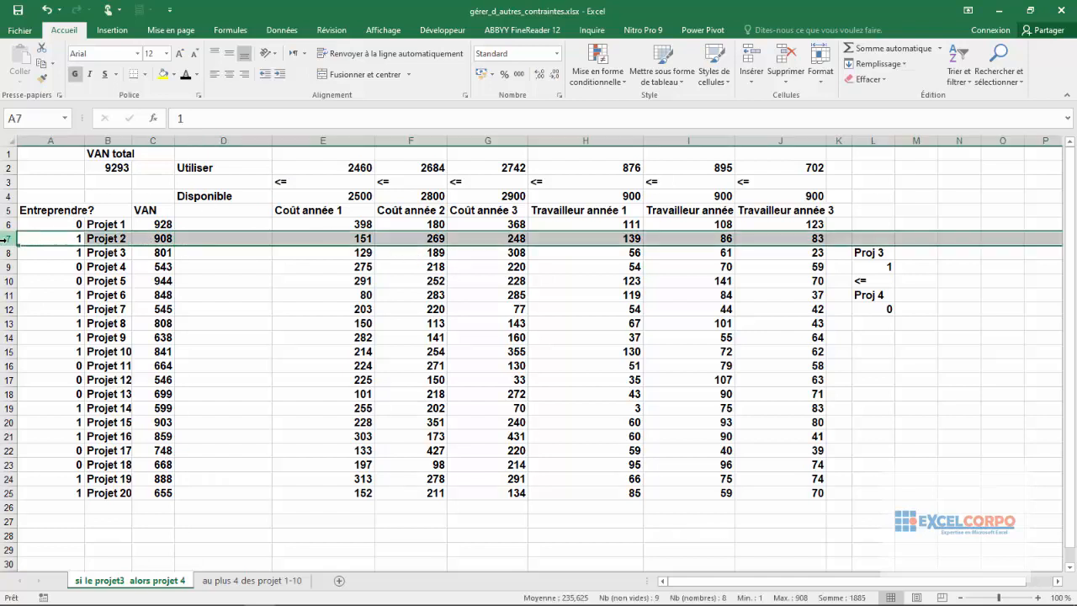
{"action": "left_click", "coordinate": [368, 239]}
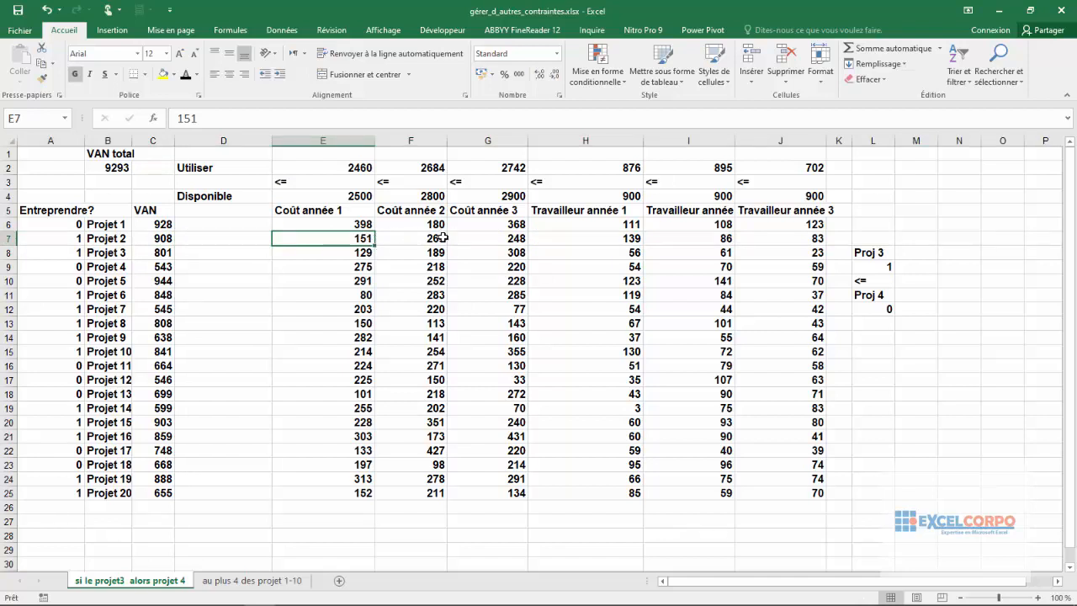
{"action": "left_click", "coordinate": [436, 237]}
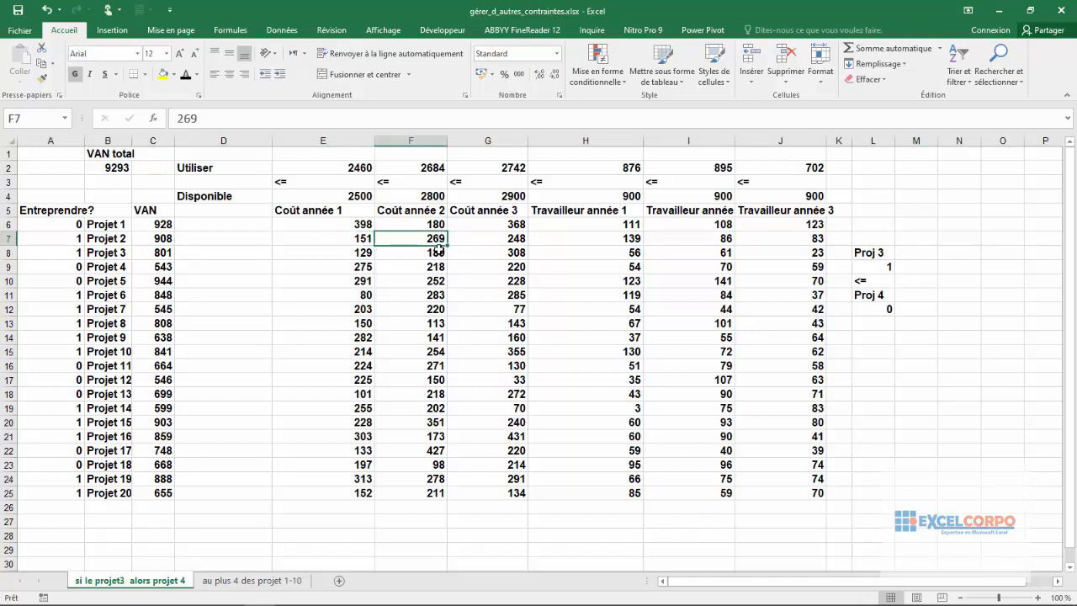
{"action": "left_click", "coordinate": [488, 237]}
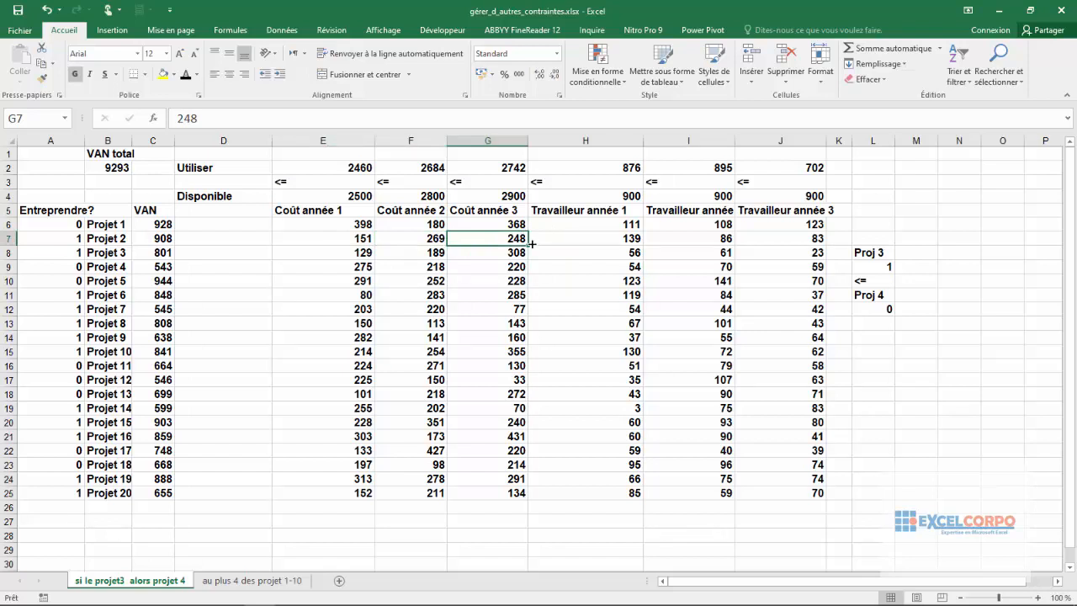
{"action": "left_click", "coordinate": [611, 239]}
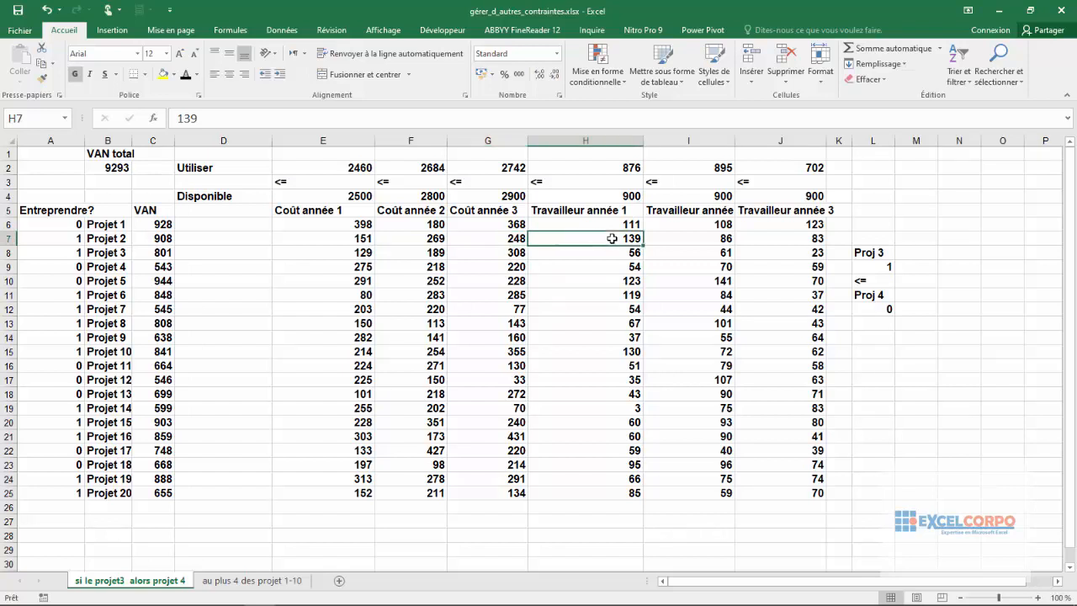
Step: Widen columns I and J so the Travailleur année 2 and Travailleur année 3 headings fit
{"action": "left_click", "coordinate": [724, 237]}
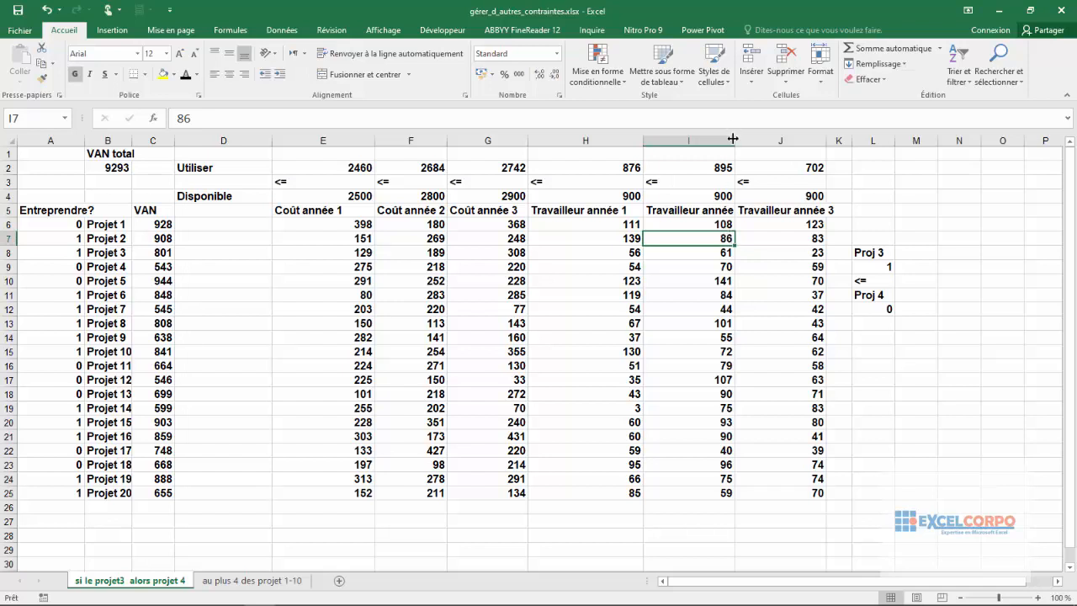
{"action": "left_click_drag", "start_coordinate": [735, 141], "coordinate": [750, 140]}
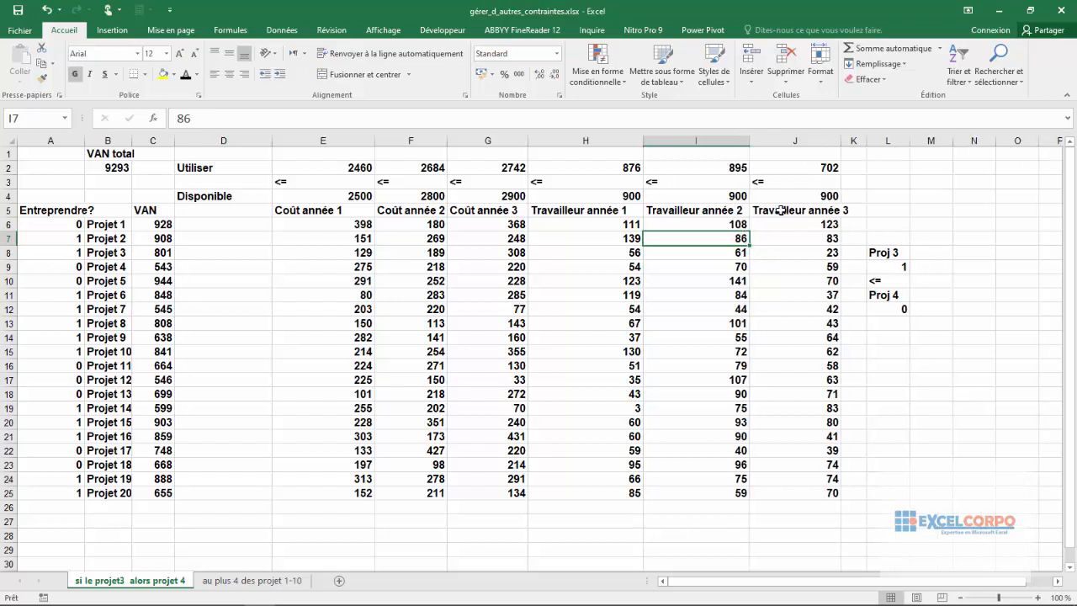
{"action": "left_click", "coordinate": [817, 241]}
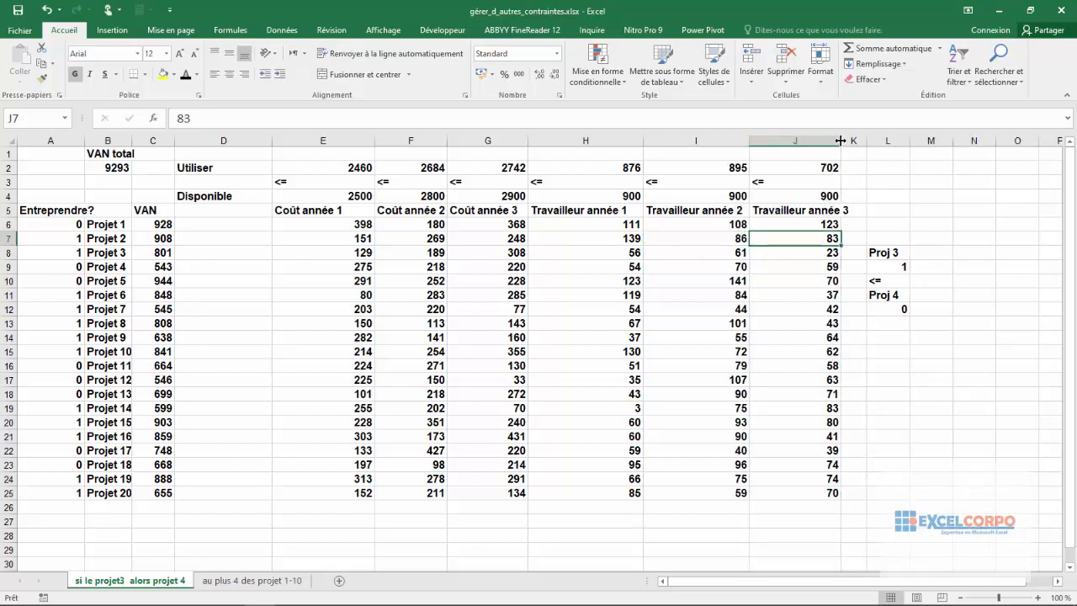
{"action": "left_click_drag", "start_coordinate": [839, 140], "coordinate": [855, 141]}
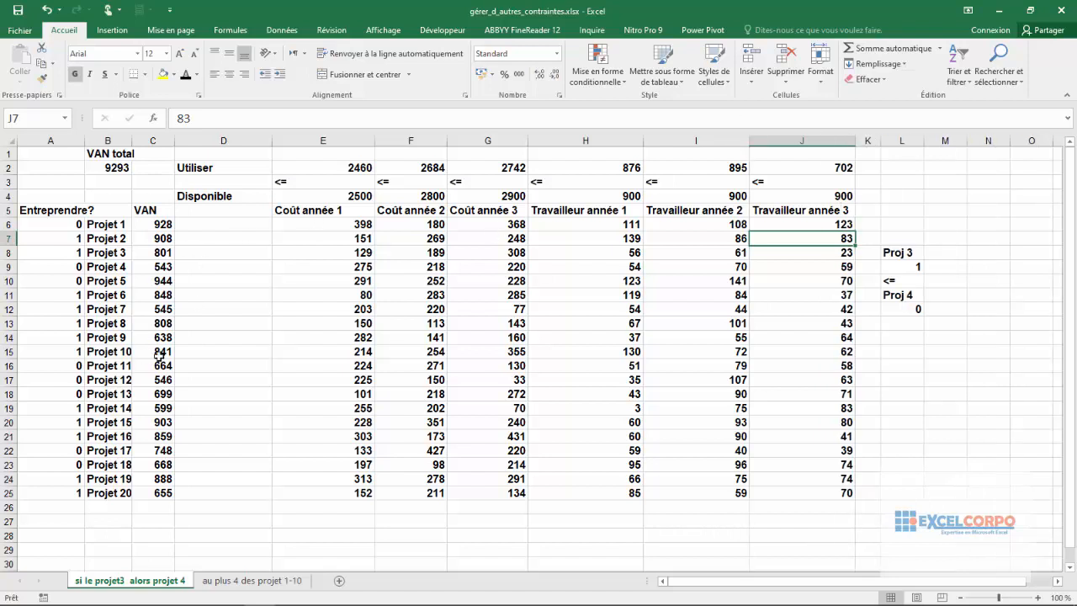
Step: Examine the Entreprendre? header and the binary decision values for Projet 1 to Projet 3
{"action": "left_click", "coordinate": [52, 210]}
{"action": "left_click", "coordinate": [53, 222], "text": "shift"}
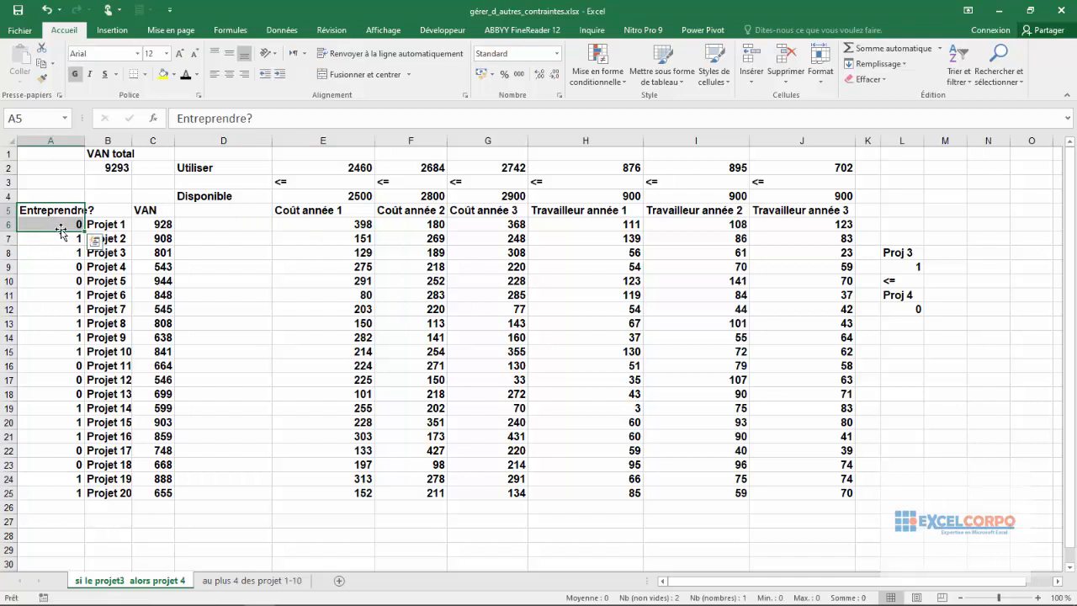
{"action": "left_click", "coordinate": [57, 225]}
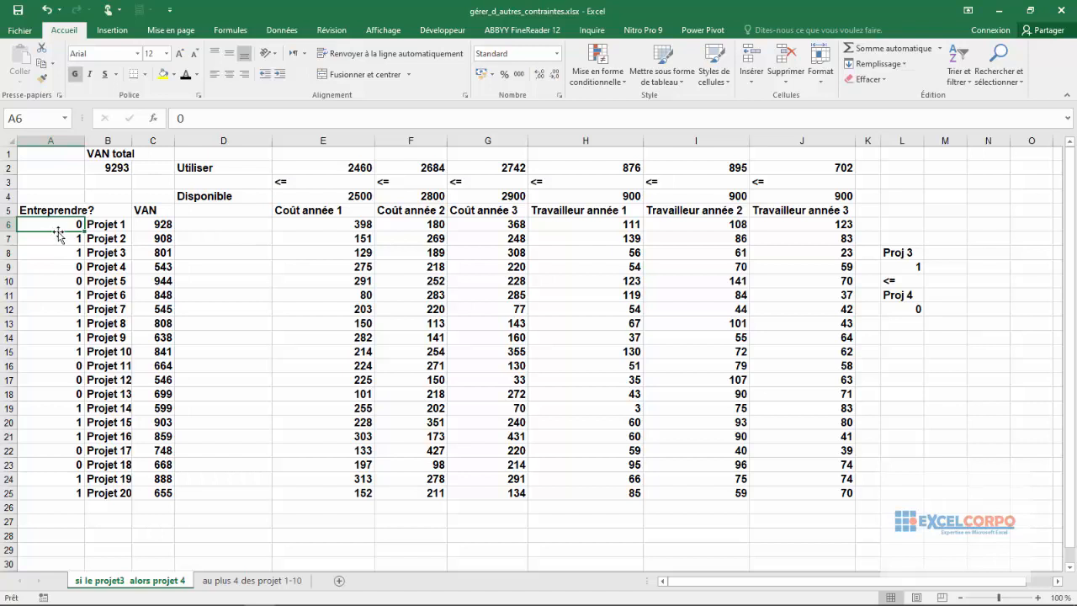
{"action": "left_click", "coordinate": [60, 244]}
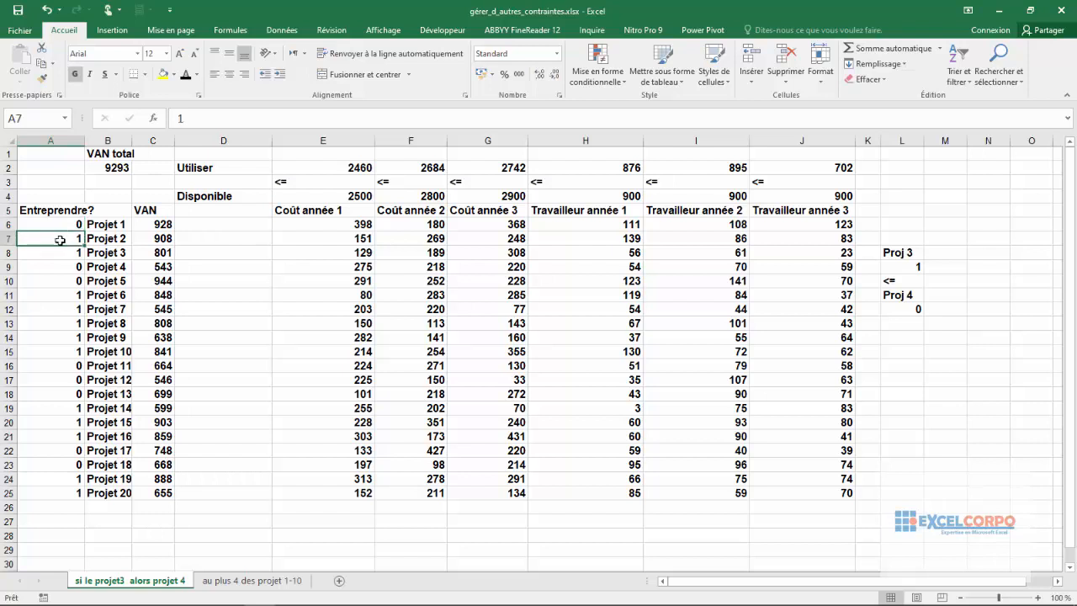
{"action": "left_click", "coordinate": [57, 225]}
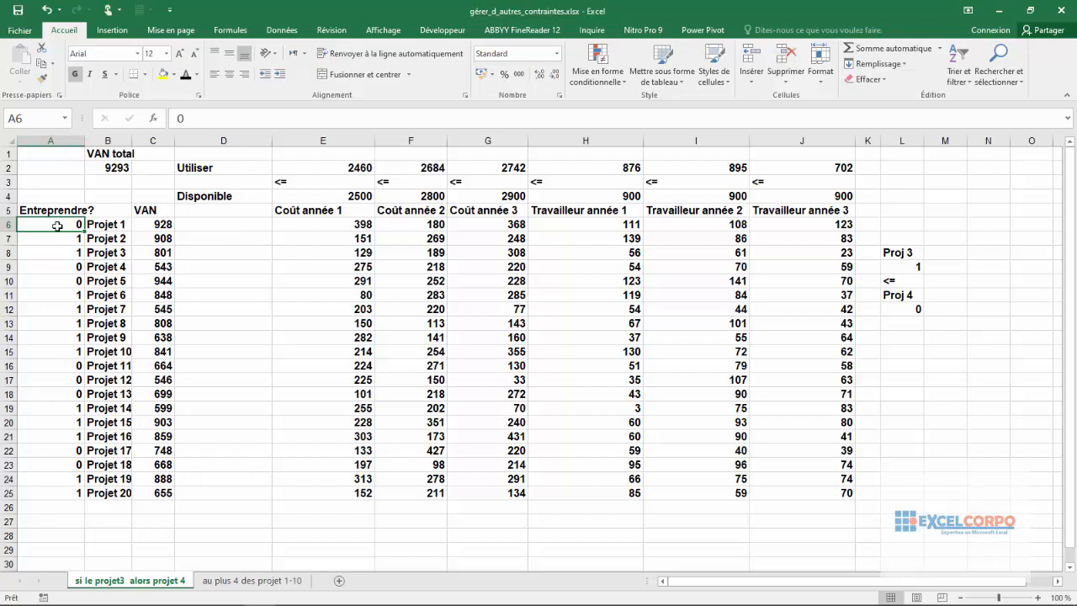
{"action": "left_click", "coordinate": [63, 238]}
{"action": "left_click", "coordinate": [59, 252]}
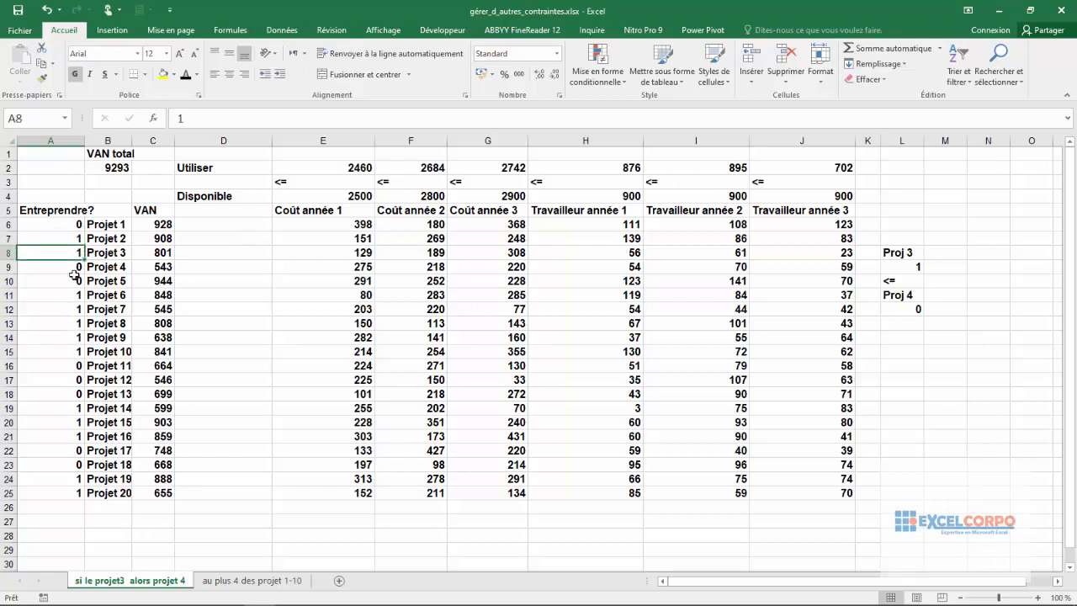
Step: Inspect the ranges referenced by the VAN total formula in B2
{"action": "left_click", "coordinate": [116, 169]}
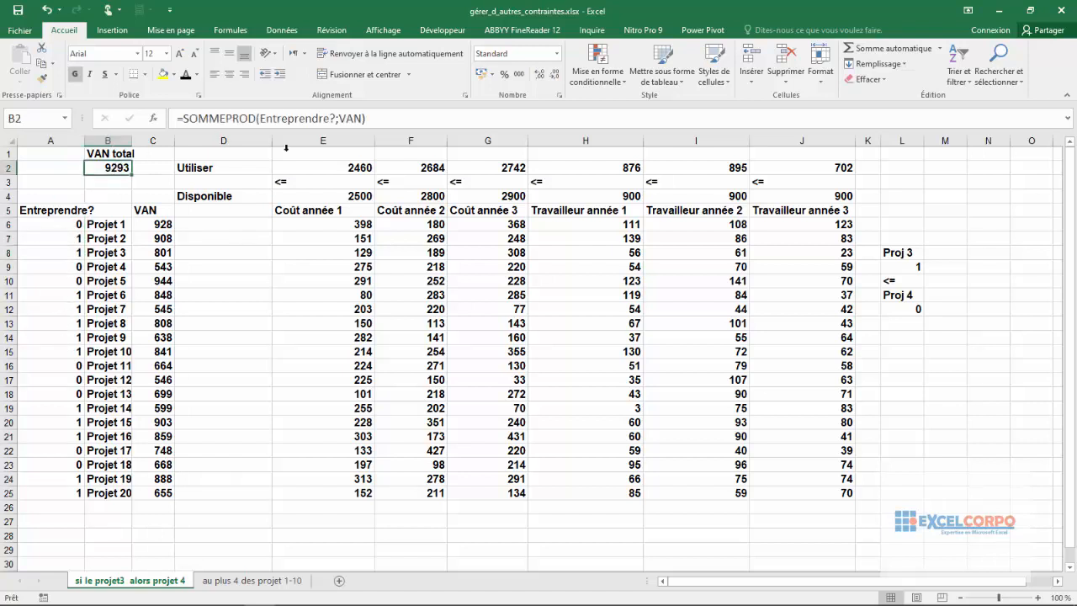
{"action": "left_click", "coordinate": [258, 119]}
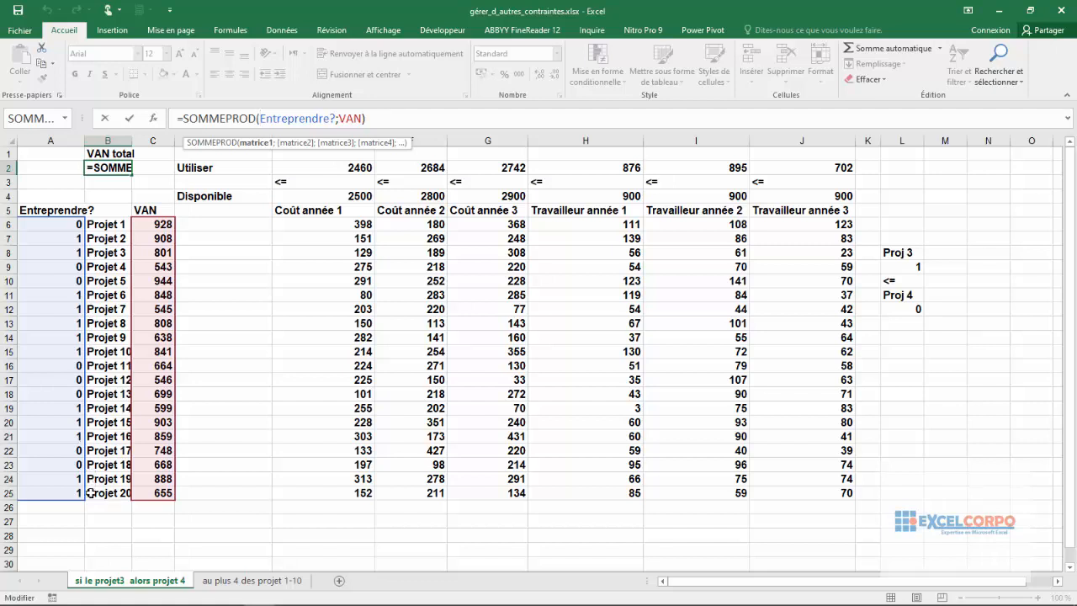
{"action": "key", "text": "Return"}
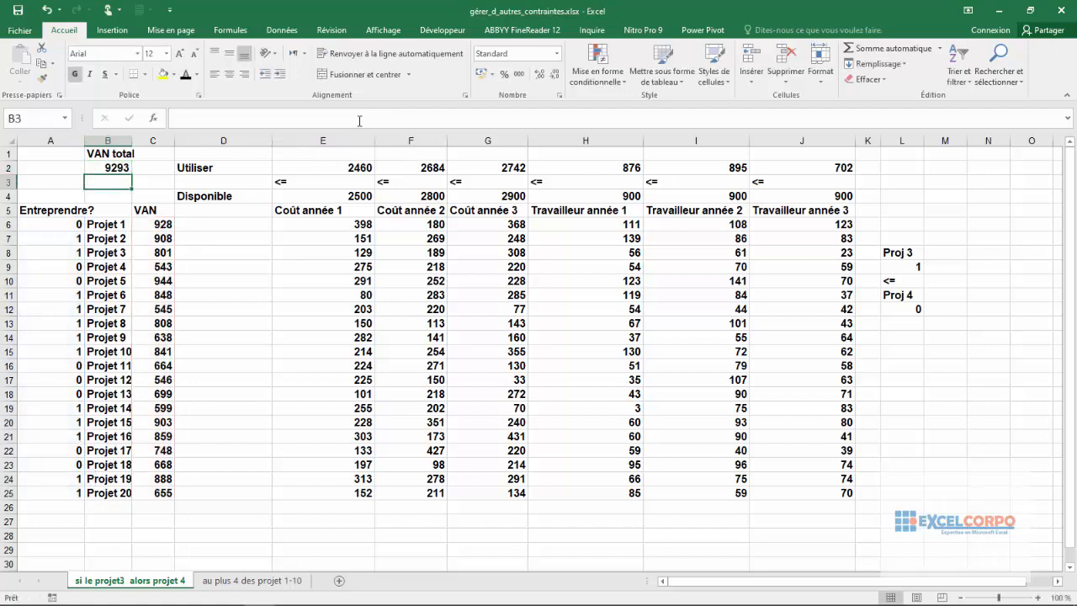
Step: Compare the Utiliser amounts in row 2 with the Disponible limits in row 4 for the three yearly costs
{"action": "left_click", "coordinate": [303, 173]}
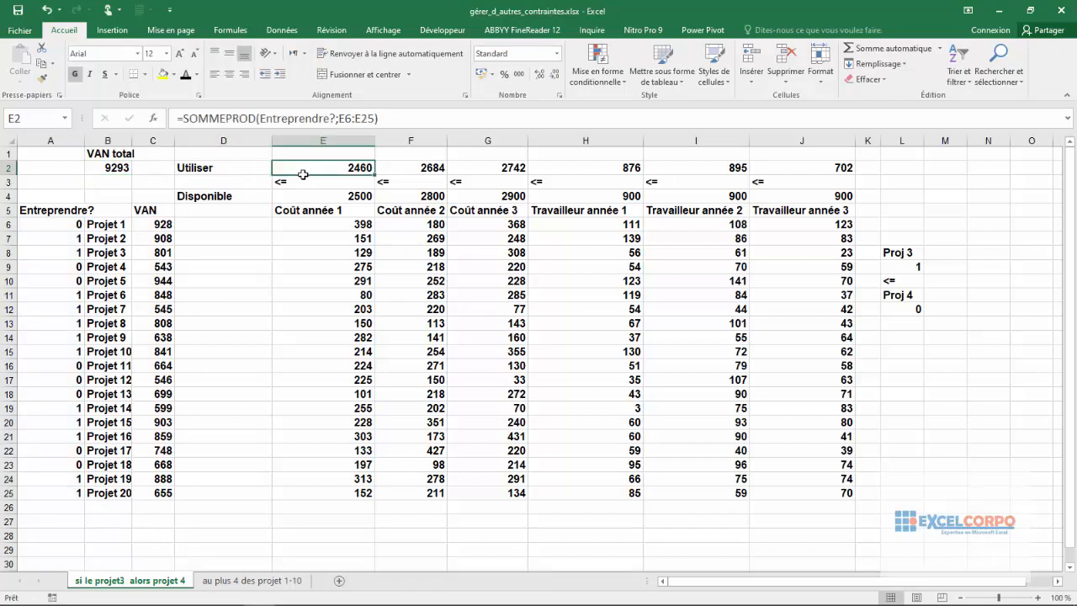
{"action": "left_click_drag", "start_coordinate": [311, 171], "coordinate": [488, 170]}
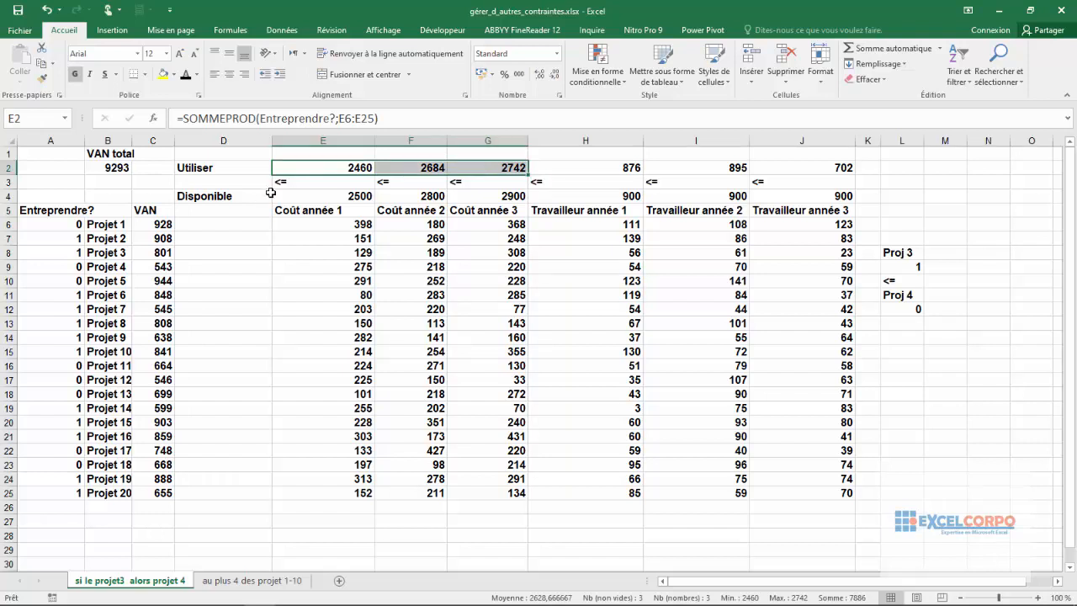
{"action": "left_click", "coordinate": [330, 191]}
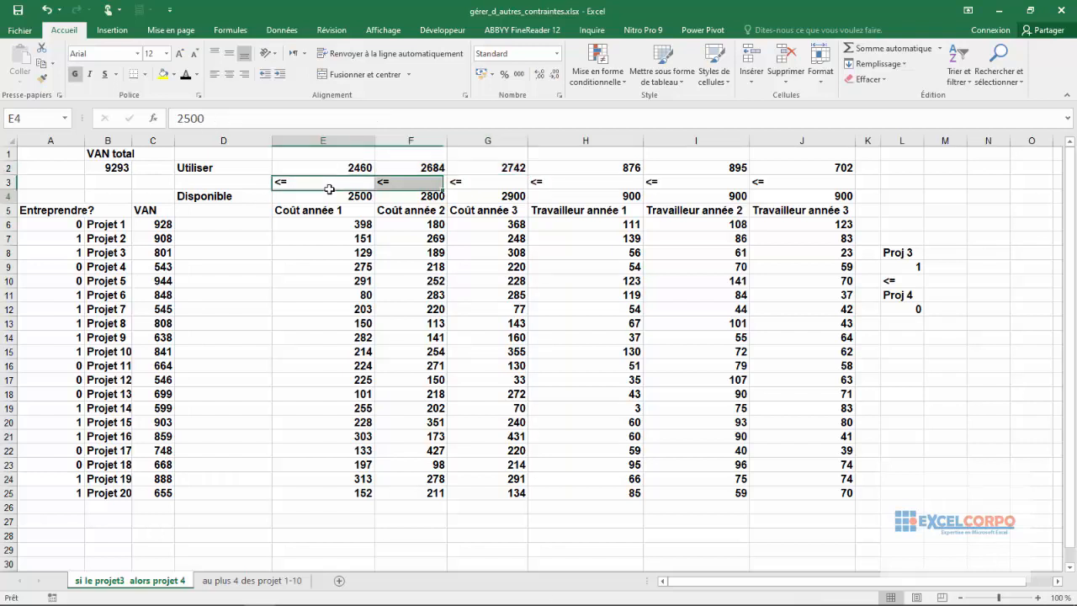
{"action": "left_click", "coordinate": [323, 168]}
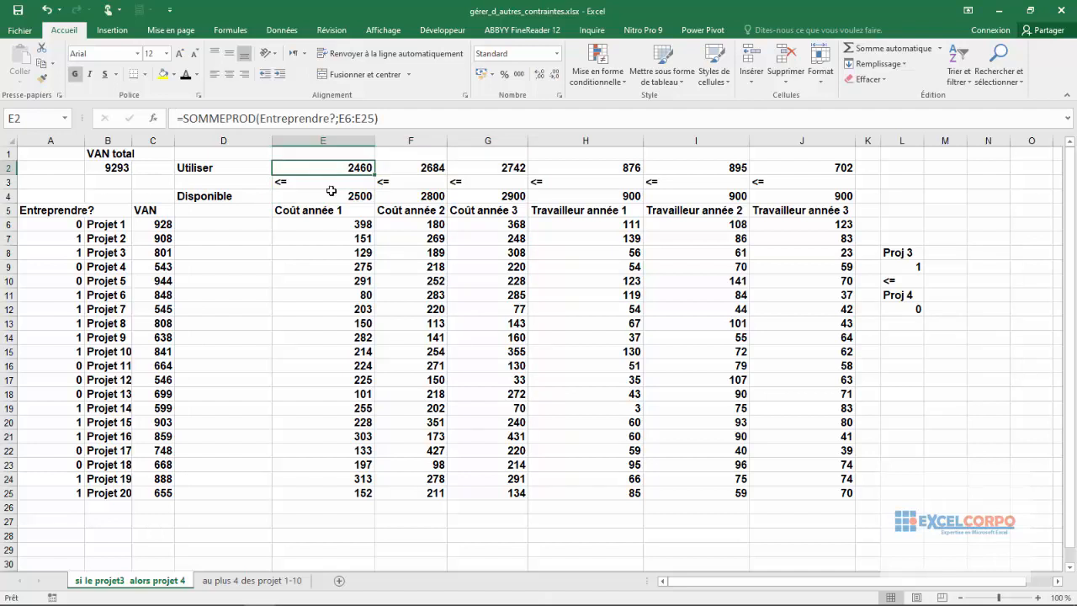
{"action": "left_click", "coordinate": [332, 193]}
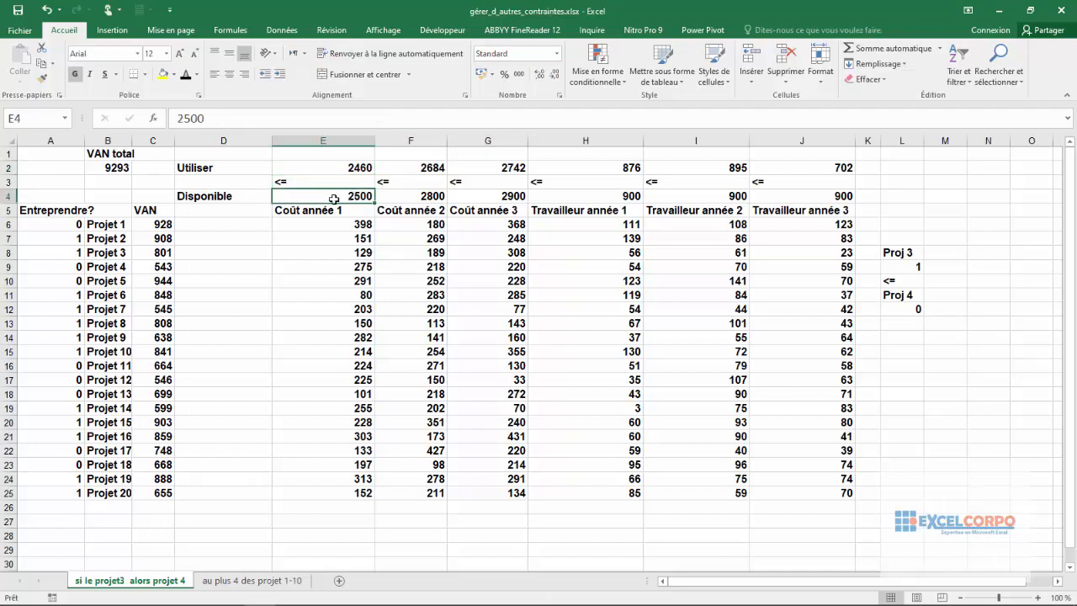
{"action": "left_click", "coordinate": [432, 193]}
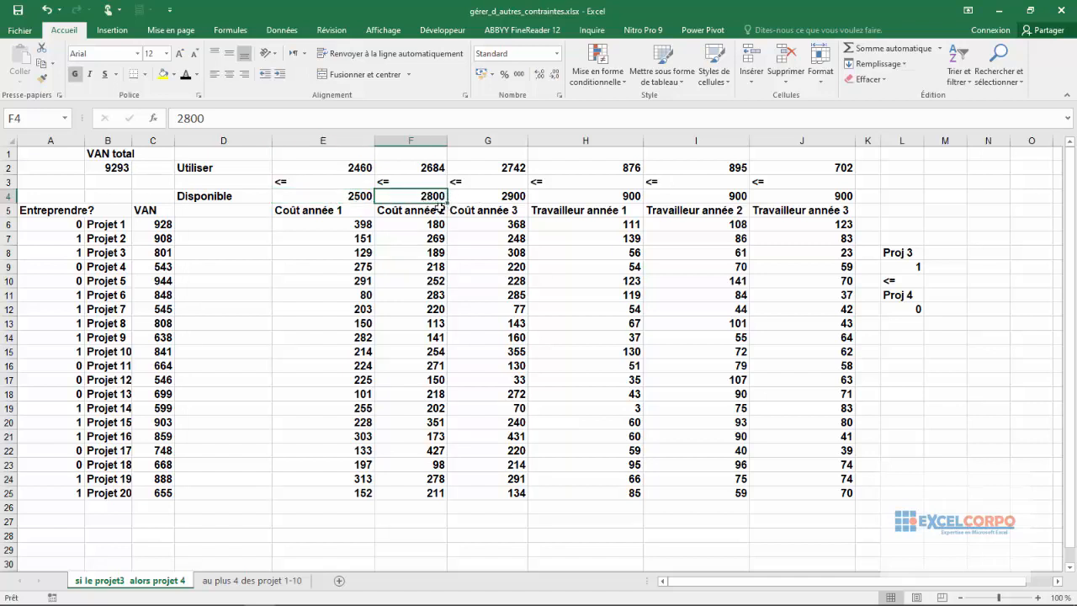
{"action": "left_click", "coordinate": [513, 192]}
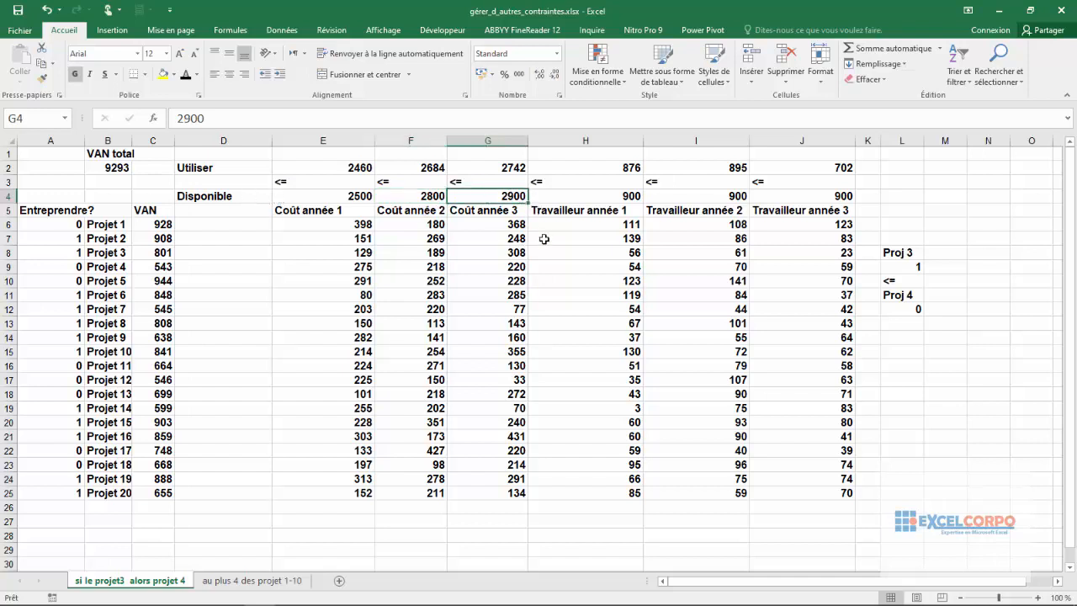
Step: Inspect the SOMMEPROD formulas that calculate the Utiliser costs for years 1 and 2 in E2 and F2
{"action": "left_click", "coordinate": [340, 166]}
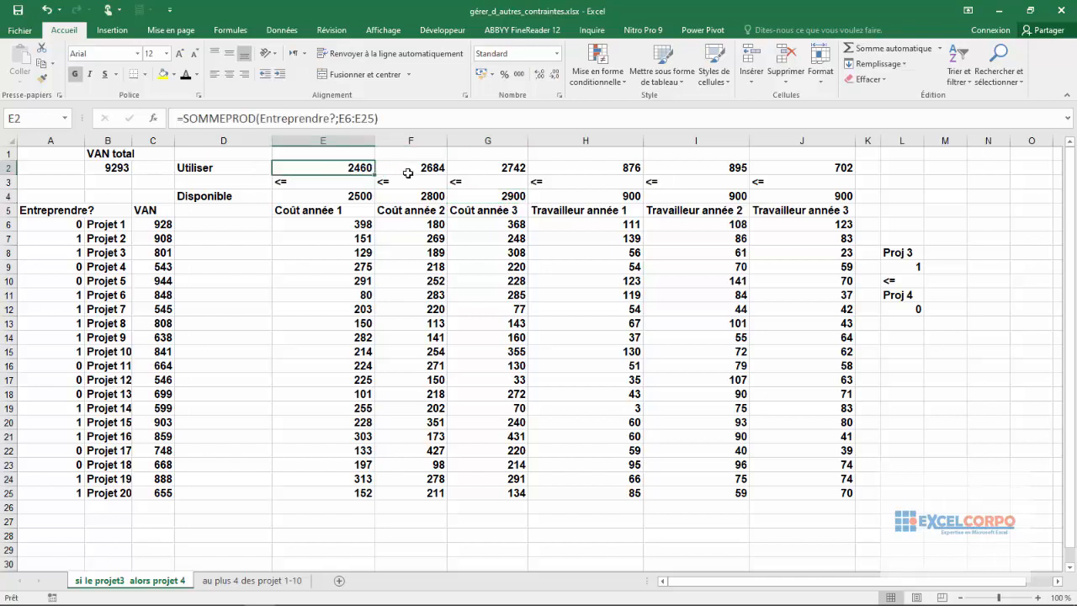
{"action": "double_click", "coordinate": [288, 121]}
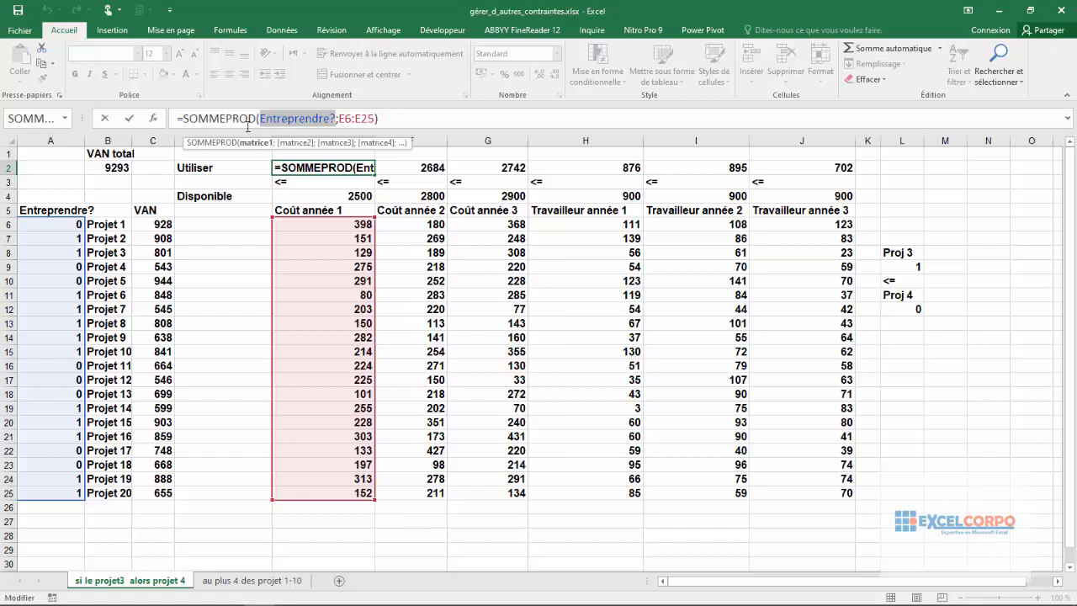
{"action": "left_click", "coordinate": [392, 121]}
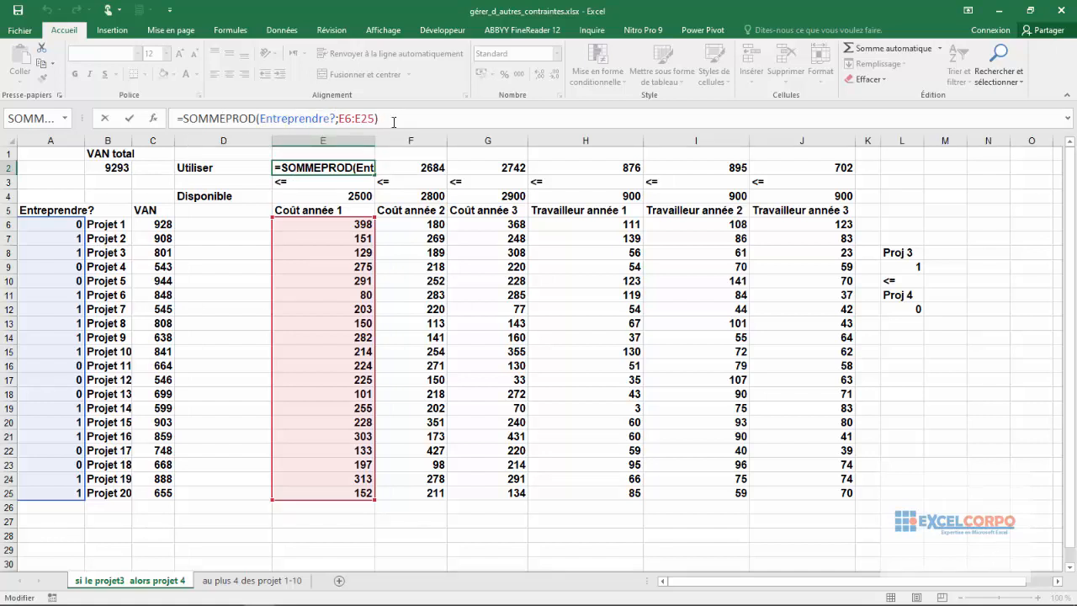
{"action": "key", "text": "Return"}
{"action": "key", "text": "Up"}
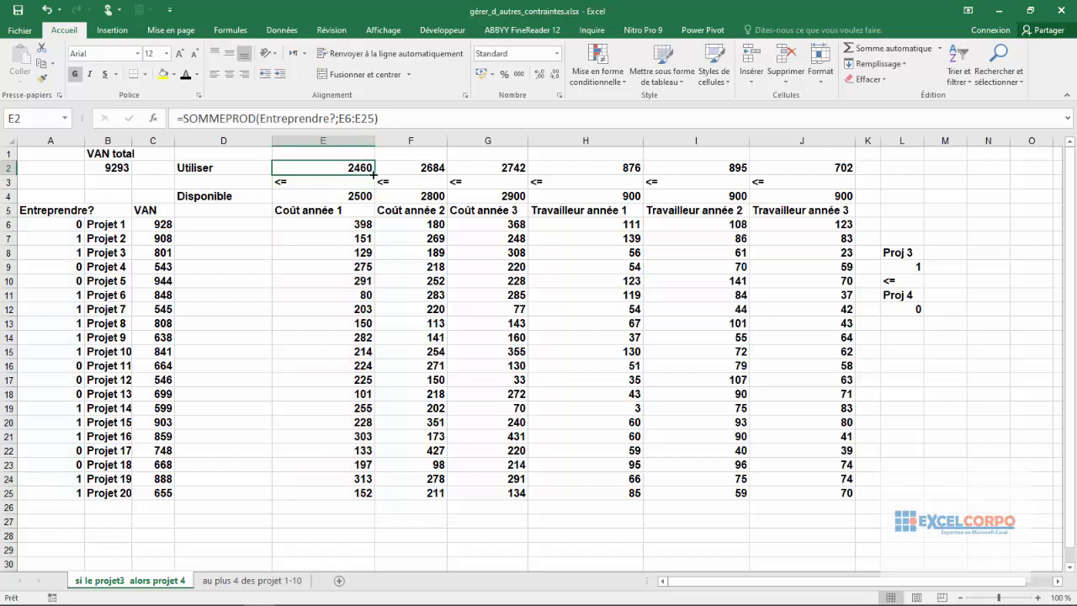
{"action": "left_click", "coordinate": [429, 171]}
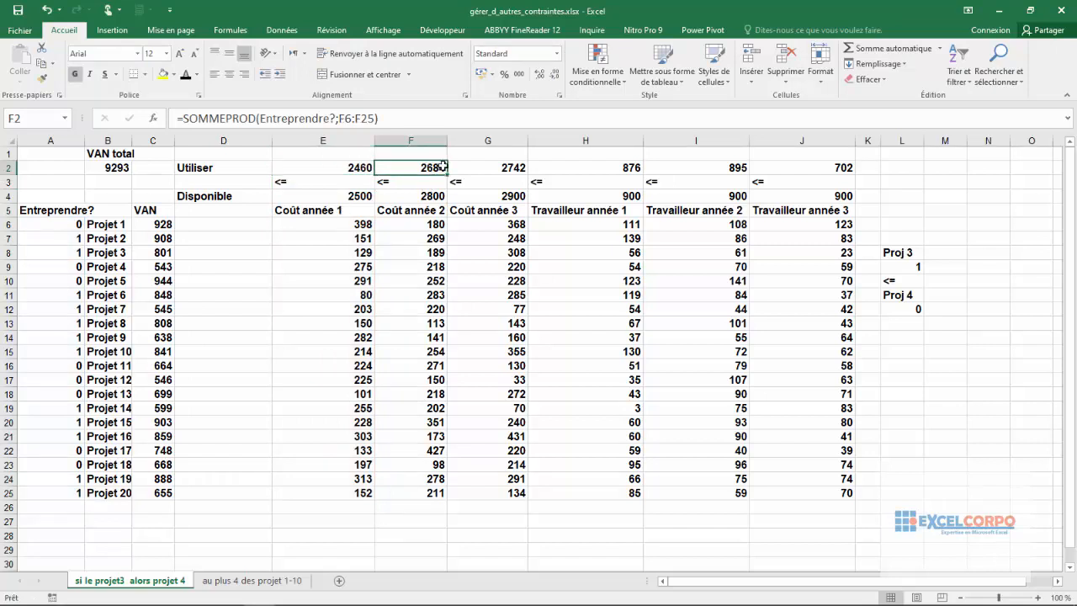
Step: Compare the Utiliser worker totals in H2:J2 with the Disponible limits in H4:J4 for the three years
{"action": "left_click", "coordinate": [517, 166]}
{"action": "left_click", "coordinate": [603, 170]}
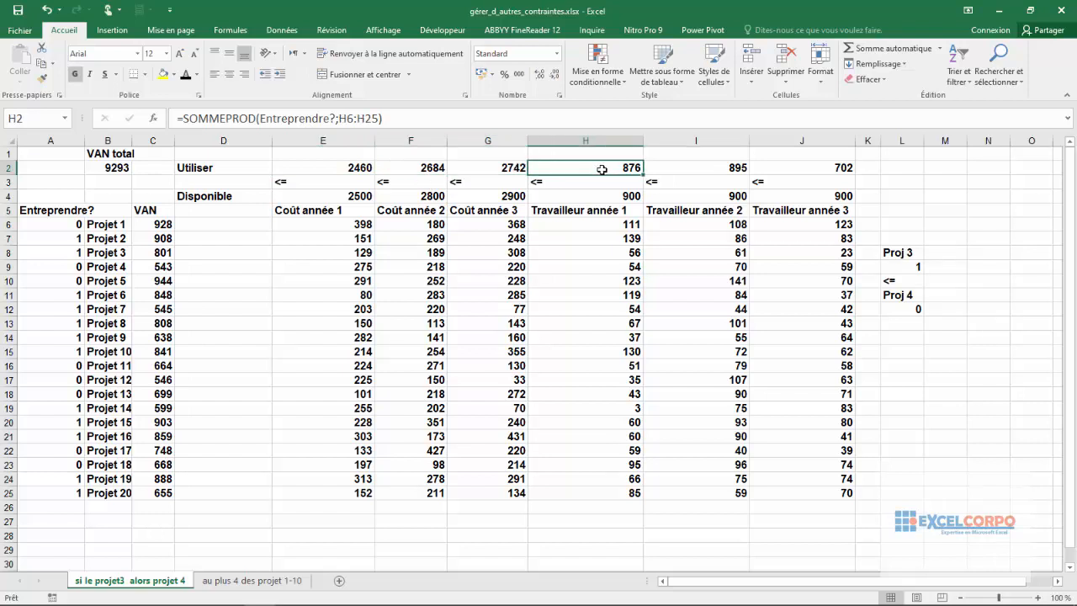
{"action": "left_click_drag", "start_coordinate": [602, 170], "coordinate": [788, 167]}
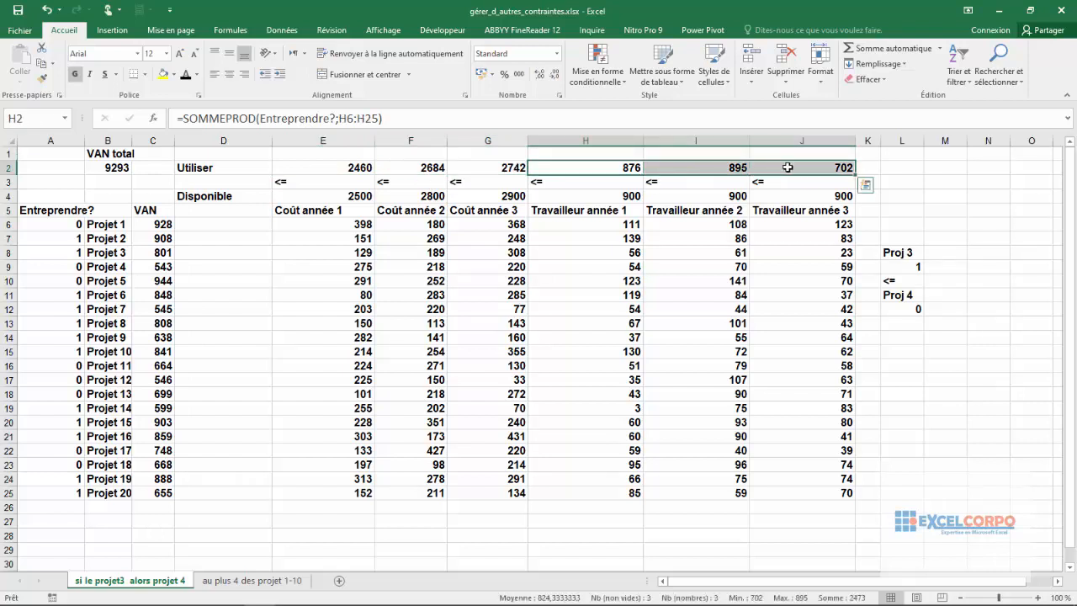
{"action": "left_click", "coordinate": [584, 196]}
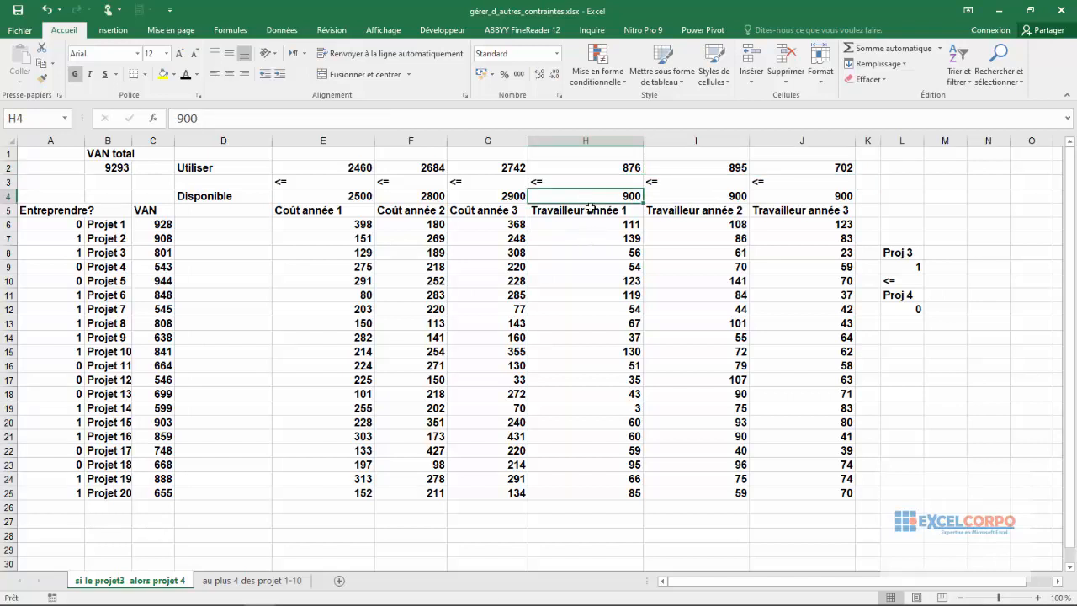
{"action": "left_click", "coordinate": [727, 199]}
{"action": "left_click", "coordinate": [838, 195]}
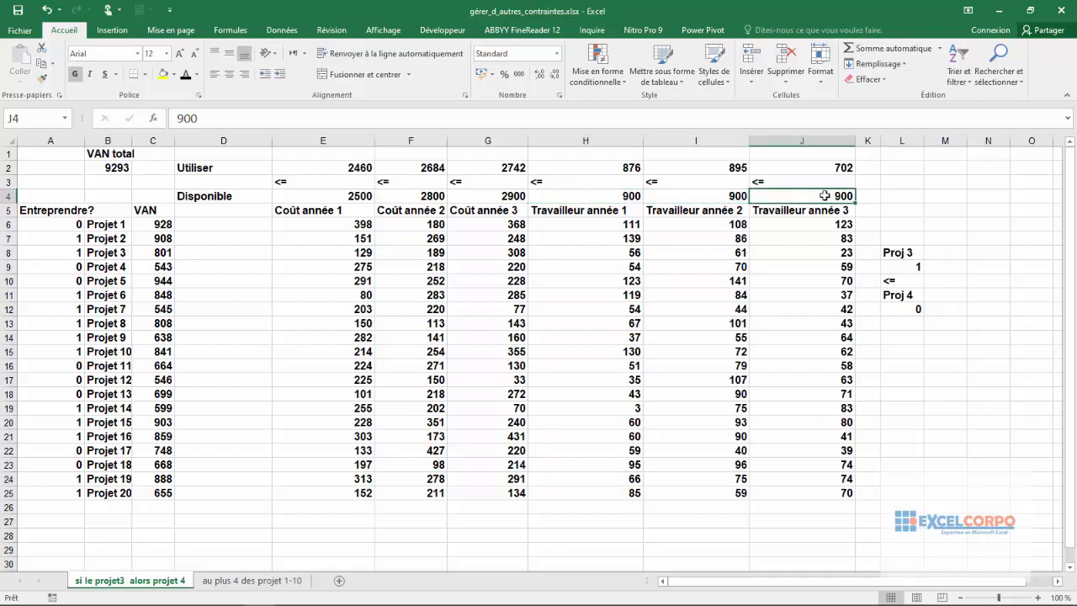
Step: Inspect the ranges used by the SOMMEPROD formula for Travailleur année 1 in H2, and check the worker totals for years 2 and 3
{"action": "left_click", "coordinate": [629, 172]}
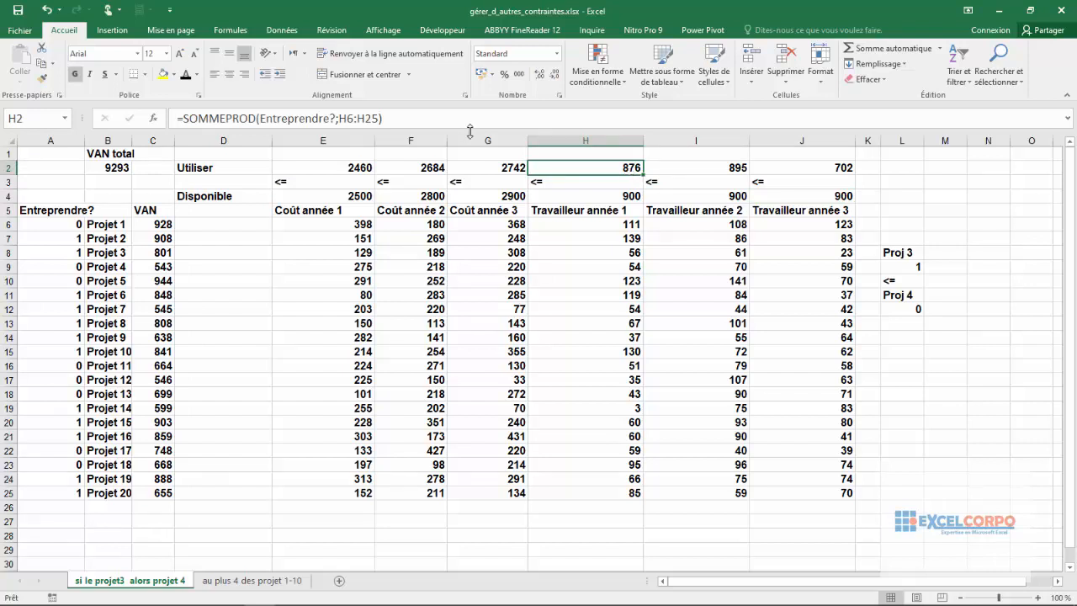
{"action": "left_click", "coordinate": [260, 118]}
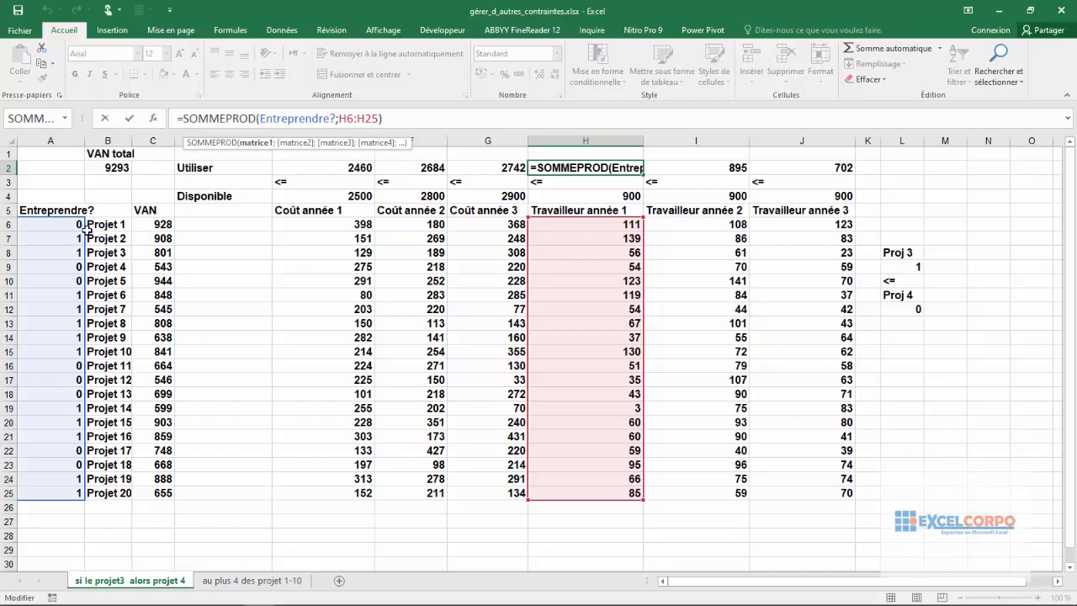
{"action": "key", "text": "Return"}
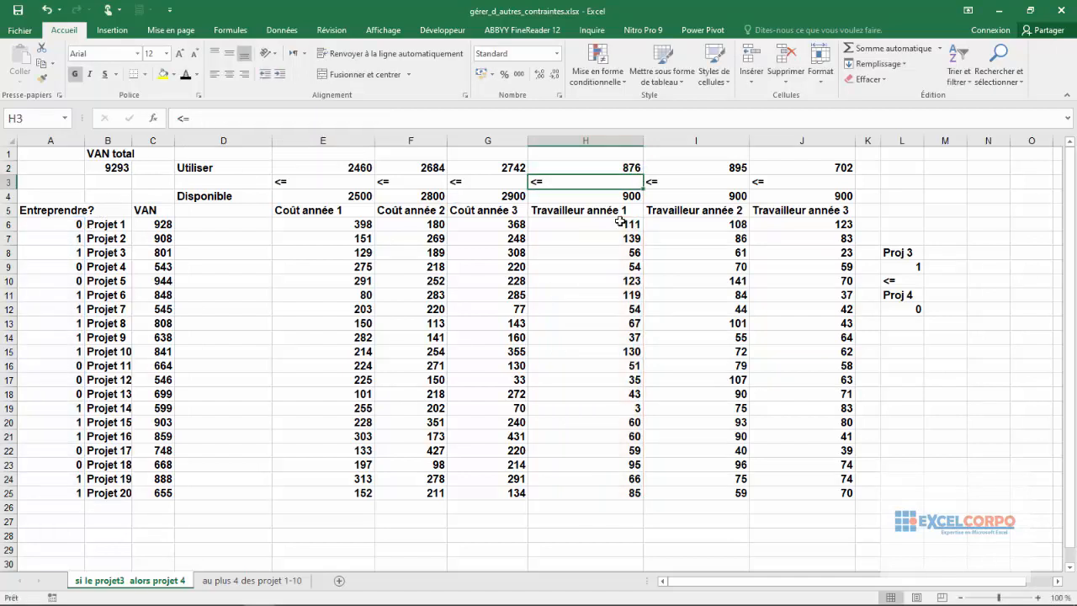
{"action": "left_click", "coordinate": [681, 162]}
{"action": "left_click", "coordinate": [837, 165]}
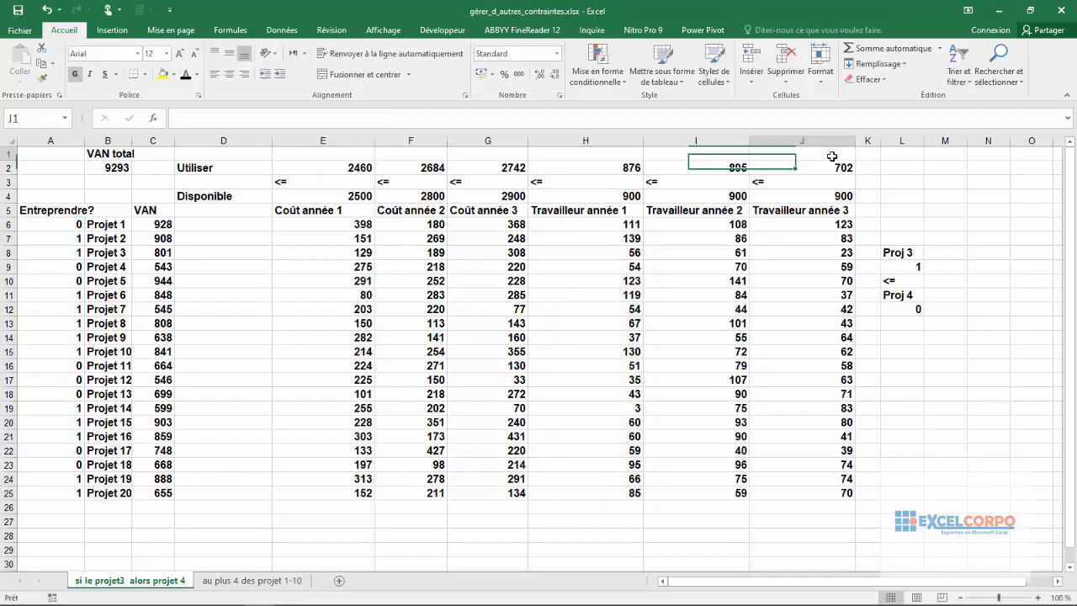
{"action": "left_click", "coordinate": [559, 232]}
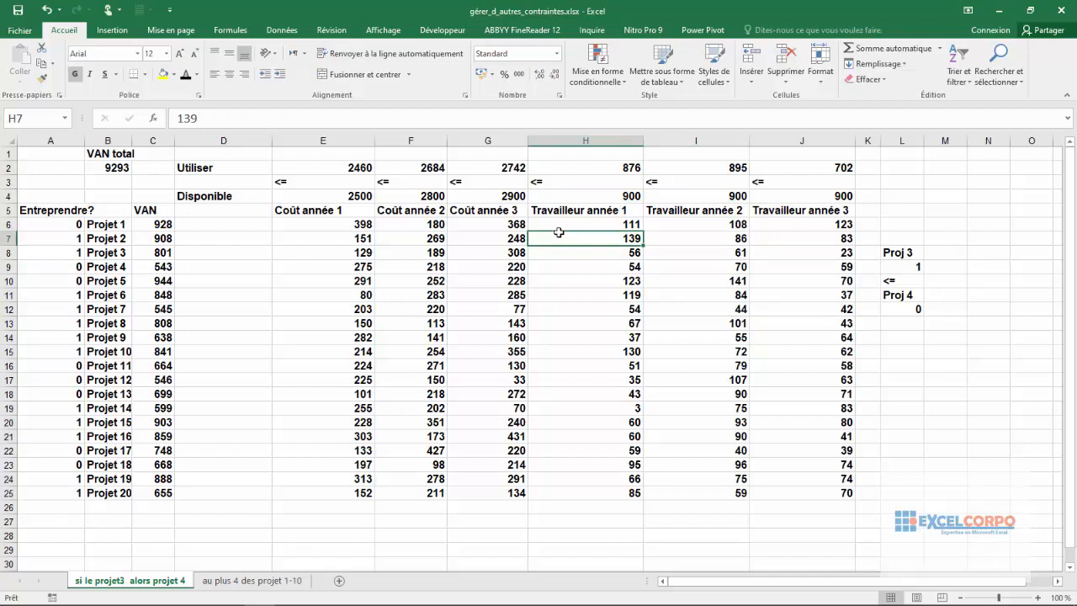
Step: Review the VAN total formula in B2 and the Projet 3 and Projet 4 rows involved in the dependency constraint
{"action": "left_click", "coordinate": [101, 169]}
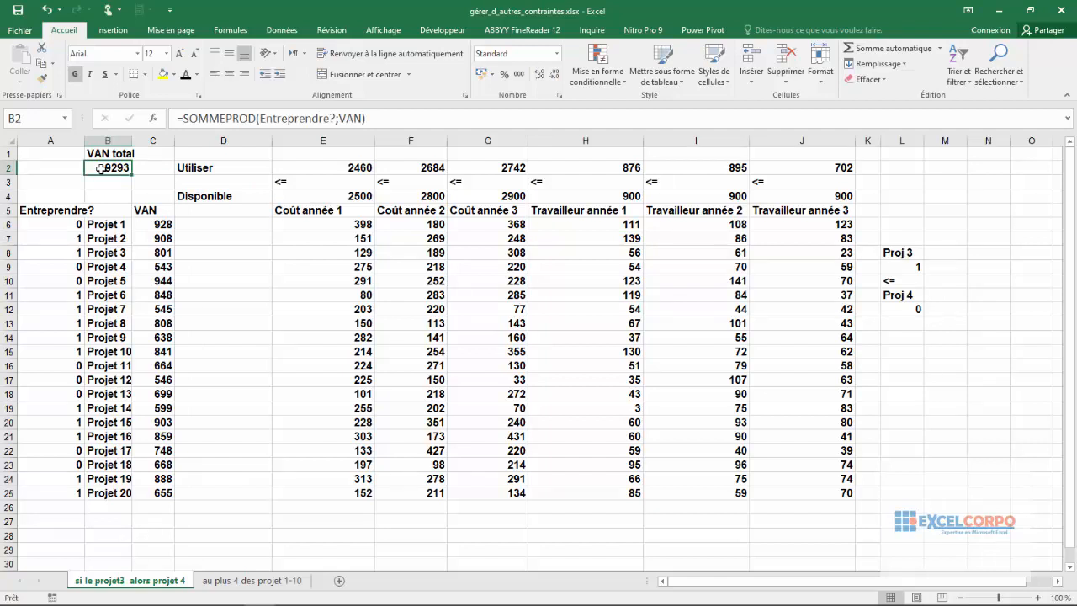
{"action": "left_click", "coordinate": [111, 254]}
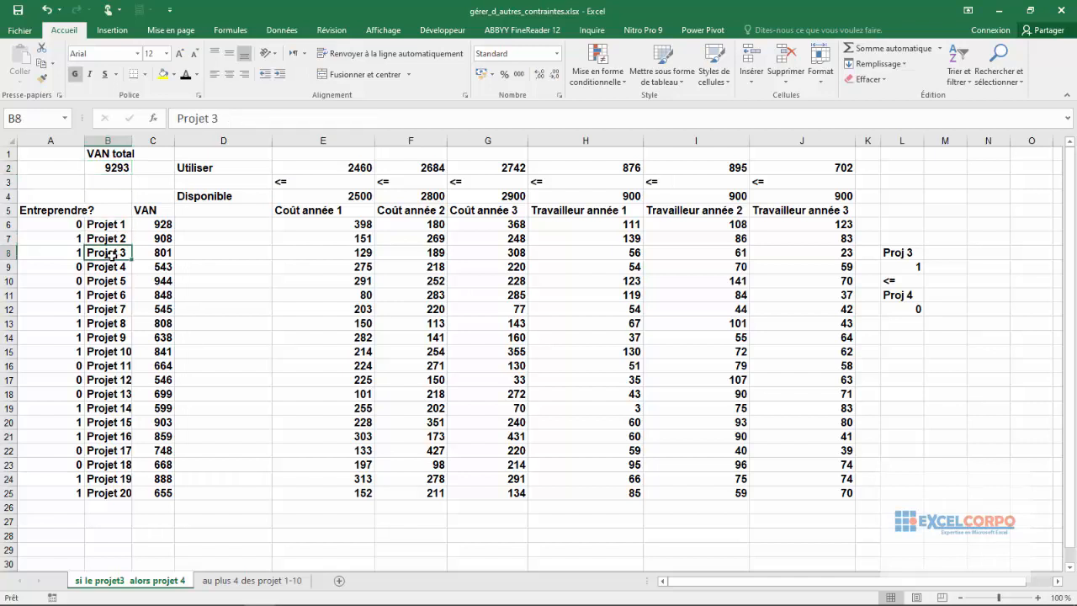
{"action": "left_click", "coordinate": [103, 267]}
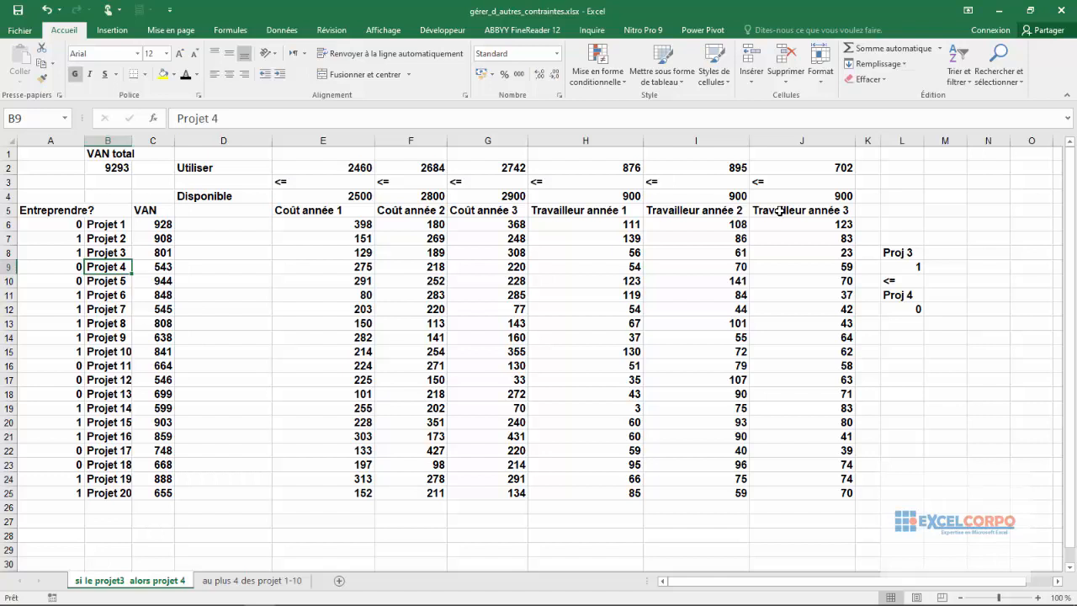
{"action": "left_click", "coordinate": [104, 253]}
{"action": "left_click", "coordinate": [101, 266]}
{"action": "left_click", "coordinate": [122, 253]}
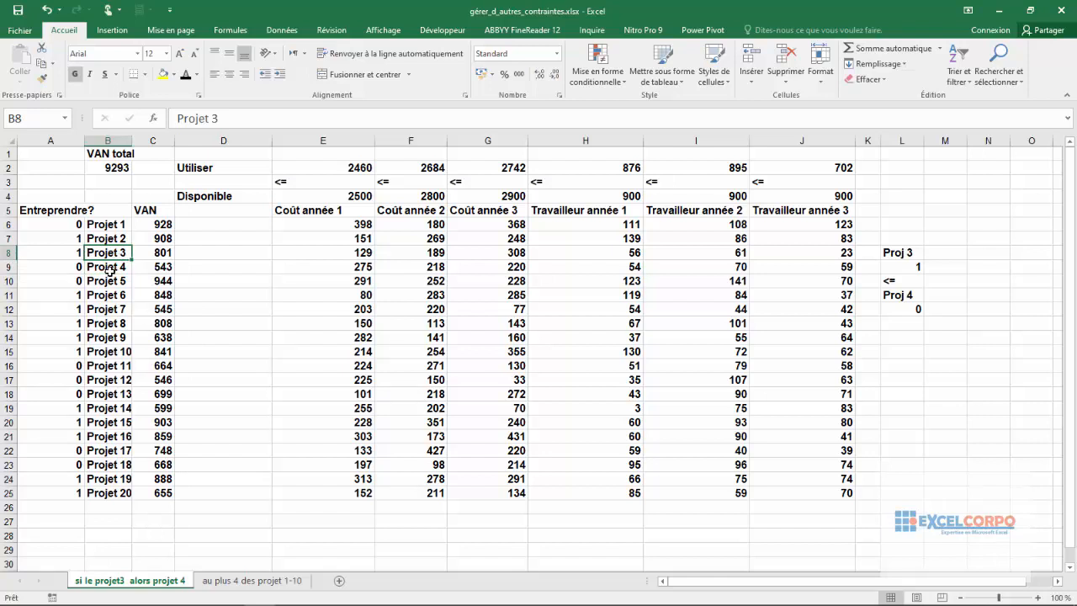
{"action": "left_click", "coordinate": [110, 271]}
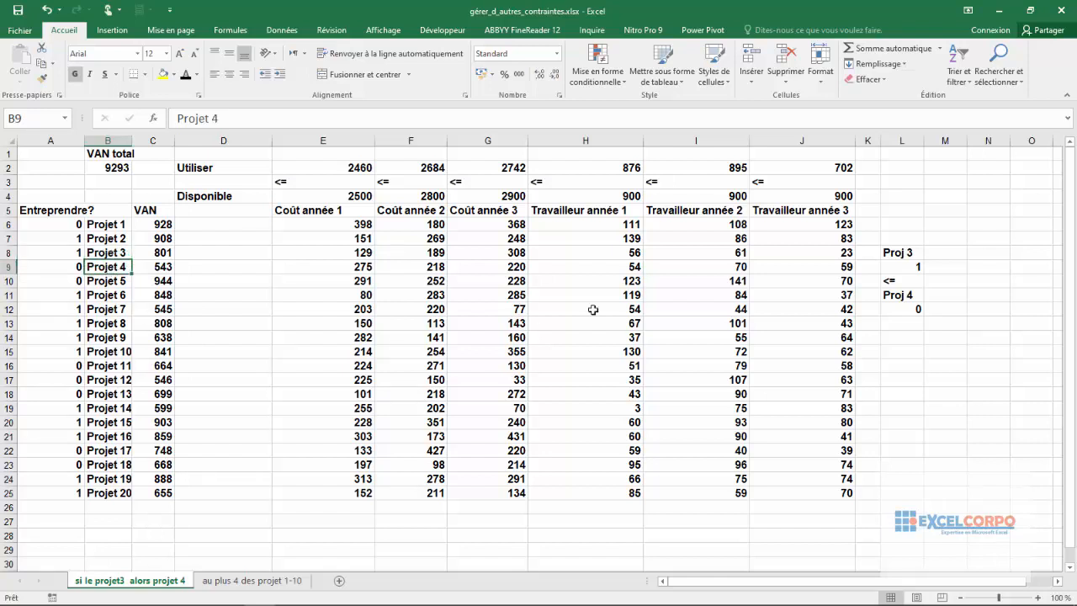
Step: Trace the Proj 3 and Proj 4 constraint cells L9 and L12 back to their decision values in column A
{"action": "left_click", "coordinate": [898, 142]}
{"action": "left_click", "coordinate": [908, 255]}
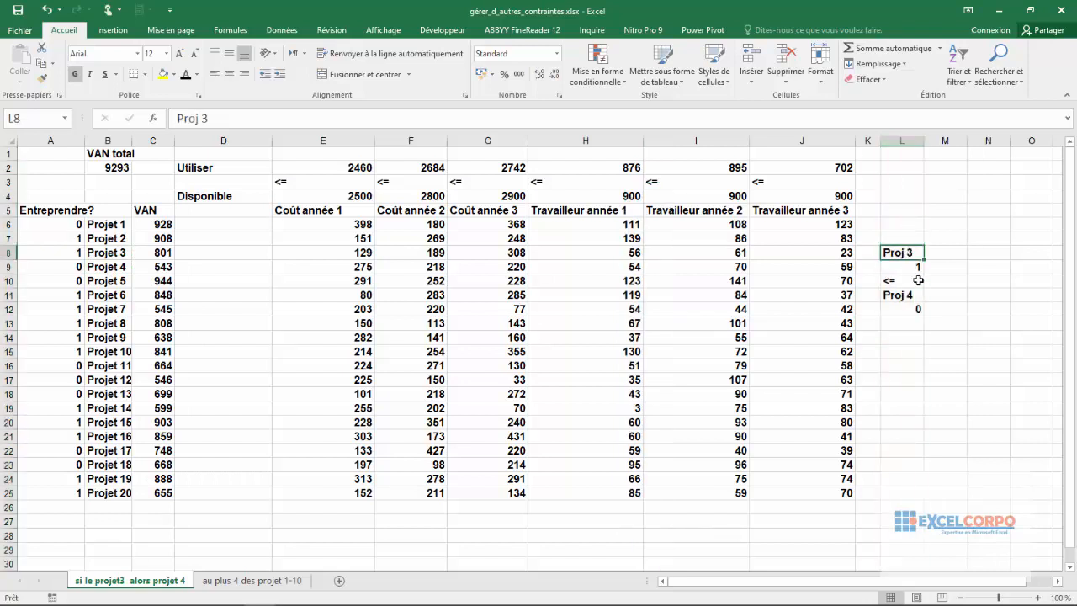
{"action": "left_click", "coordinate": [909, 266]}
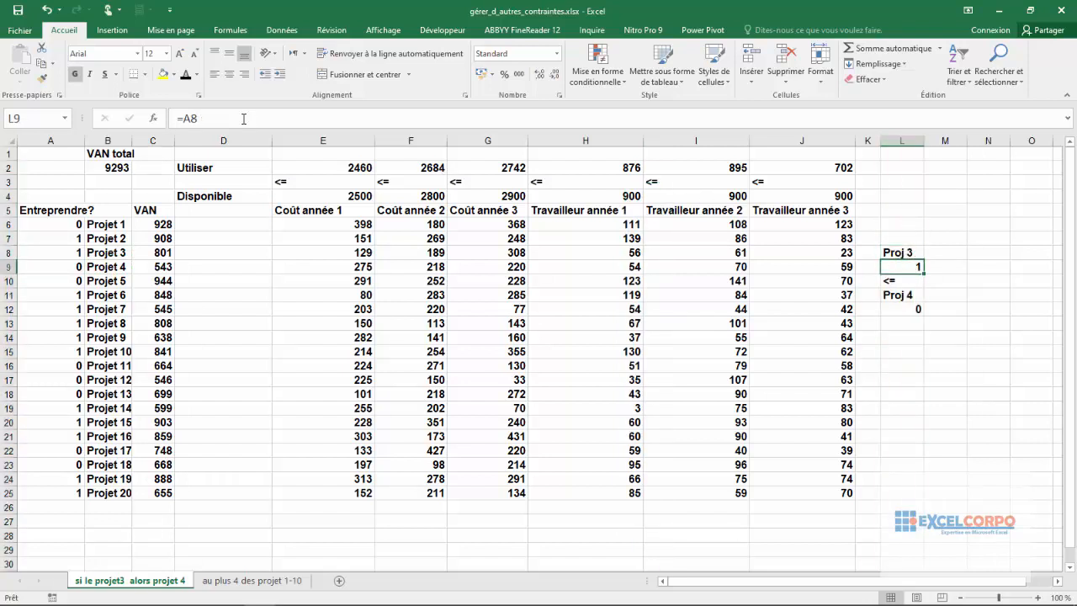
{"action": "left_click", "coordinate": [64, 255]}
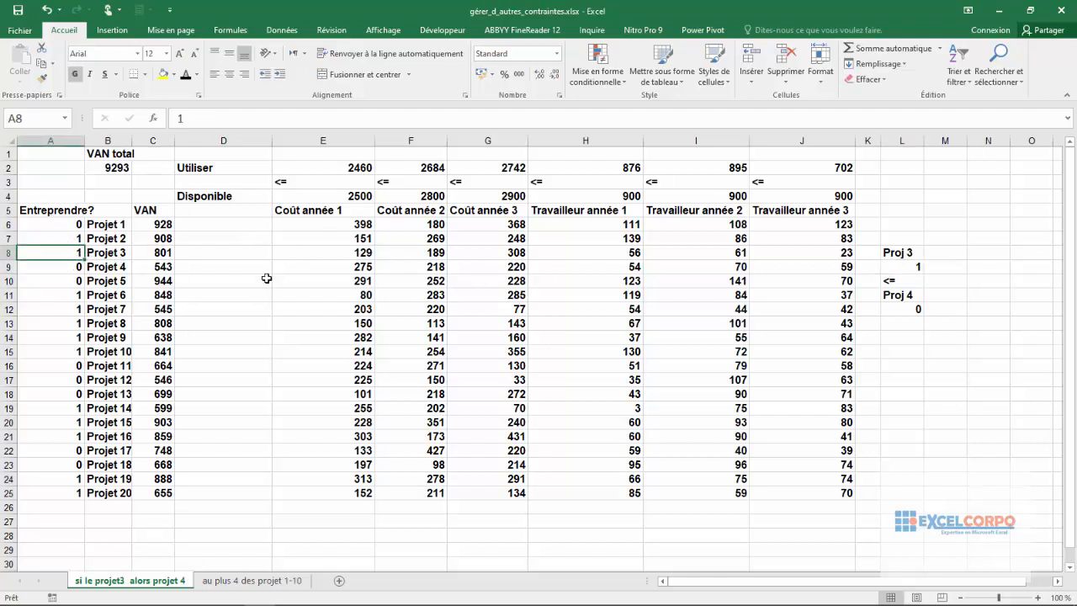
{"action": "left_click", "coordinate": [920, 262]}
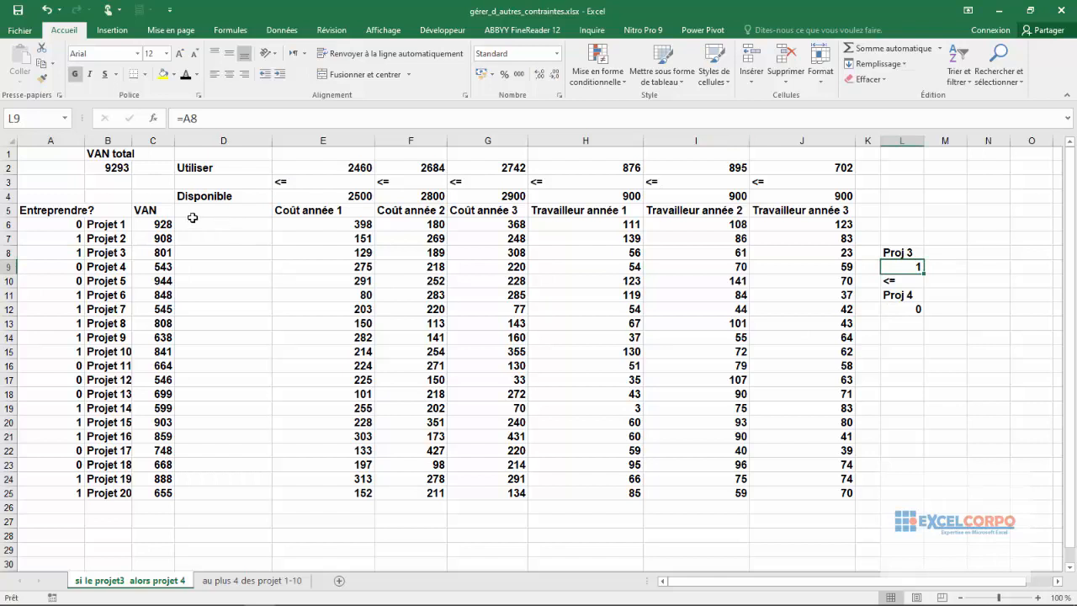
{"action": "left_click", "coordinate": [905, 310]}
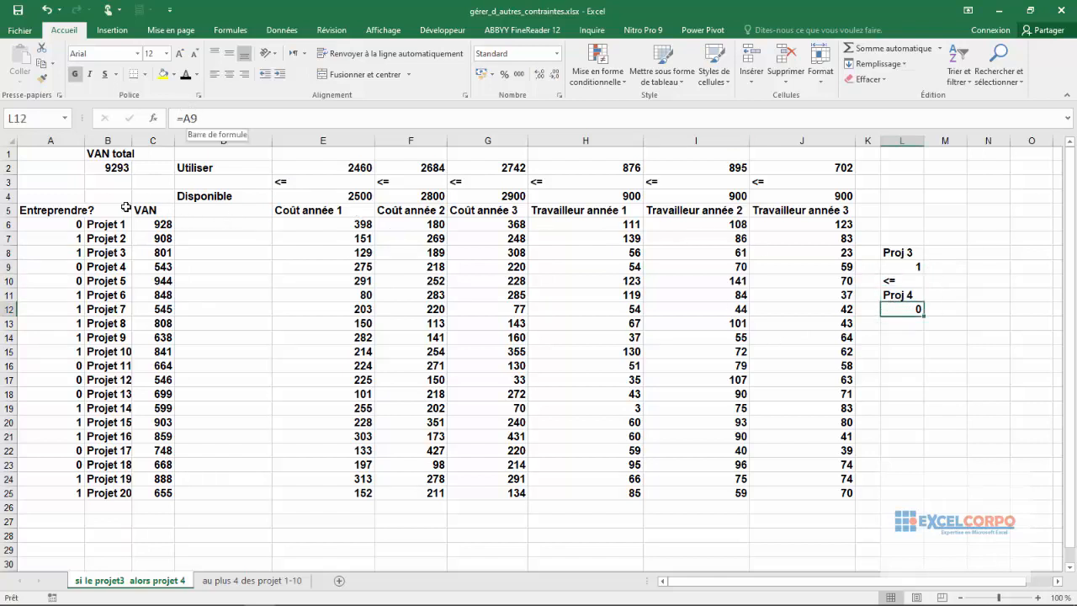
{"action": "left_click", "coordinate": [75, 281]}
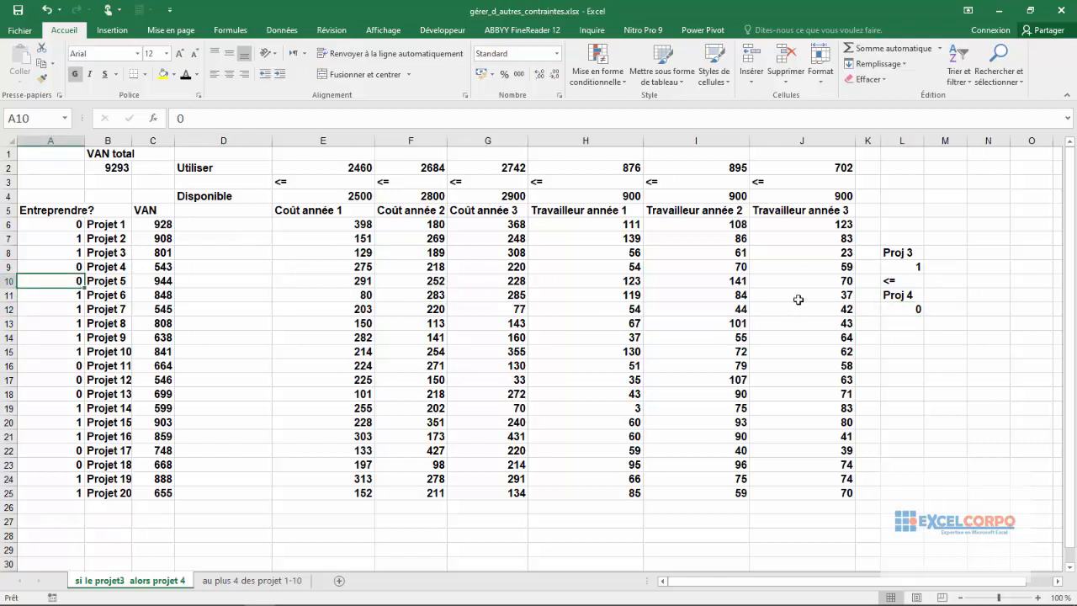
Step: Compare the Proj 3 value in L9 with the Proj 4 value in L12 against the <= condition in L10
{"action": "left_click", "coordinate": [916, 269]}
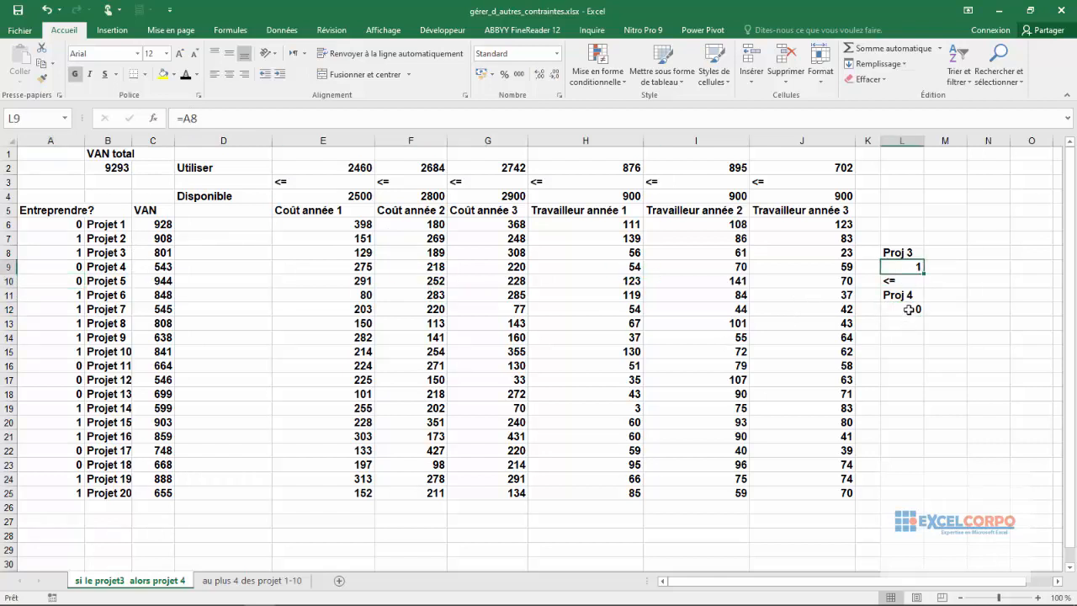
{"action": "left_click", "coordinate": [910, 309]}
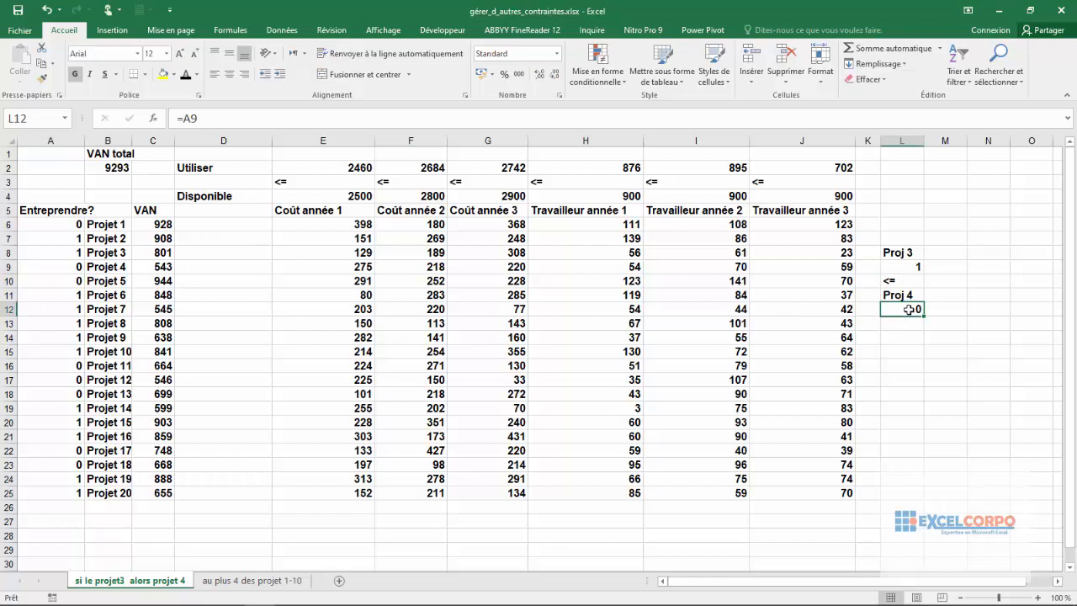
{"action": "left_click", "coordinate": [909, 254]}
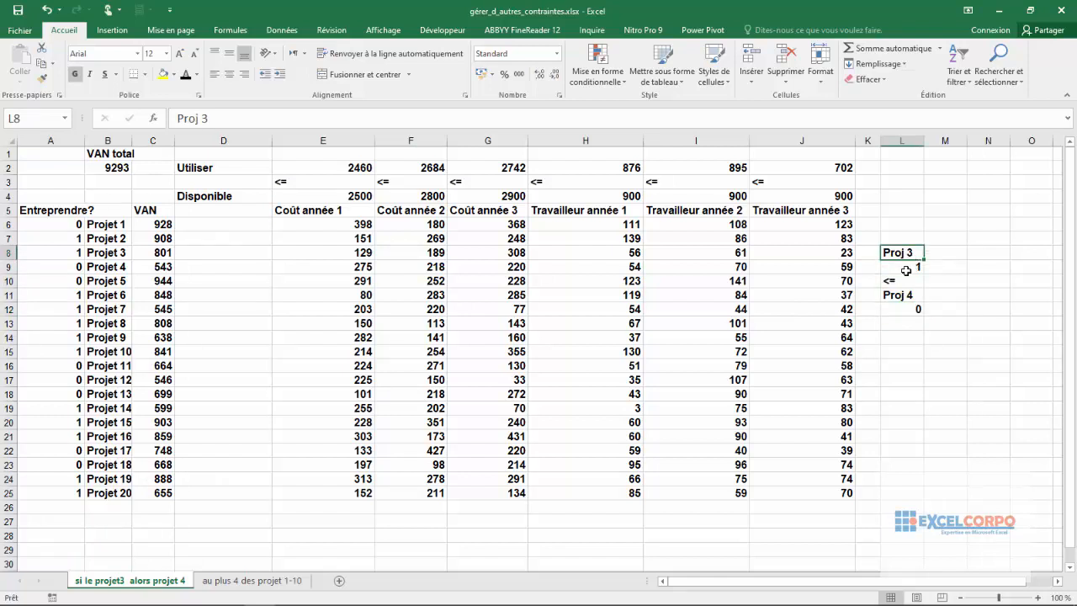
{"action": "left_click", "coordinate": [911, 267]}
{"action": "left_click", "coordinate": [907, 305]}
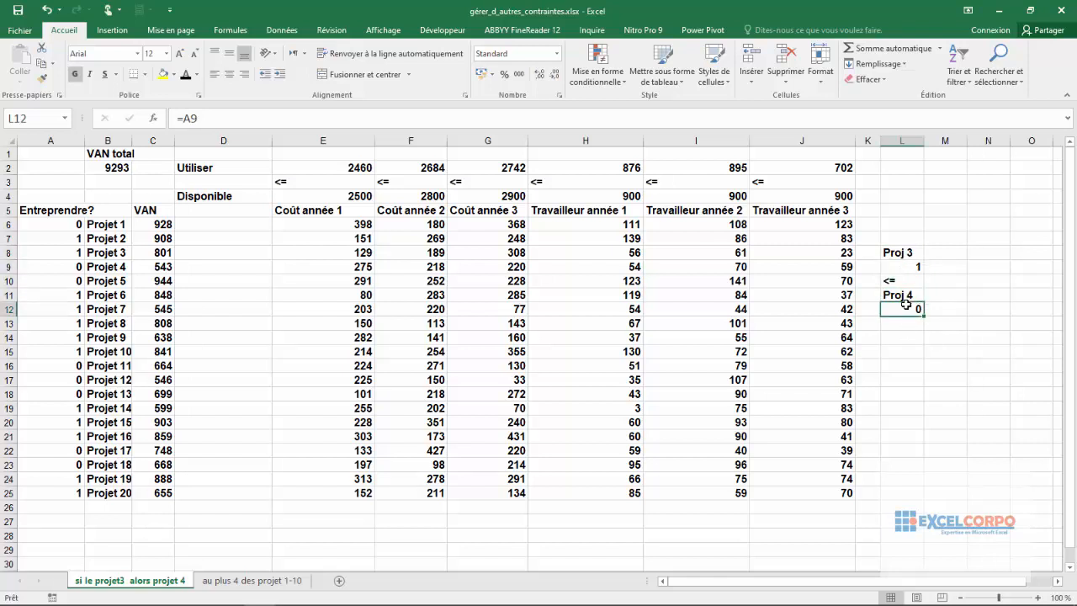
{"action": "left_click", "coordinate": [910, 267]}
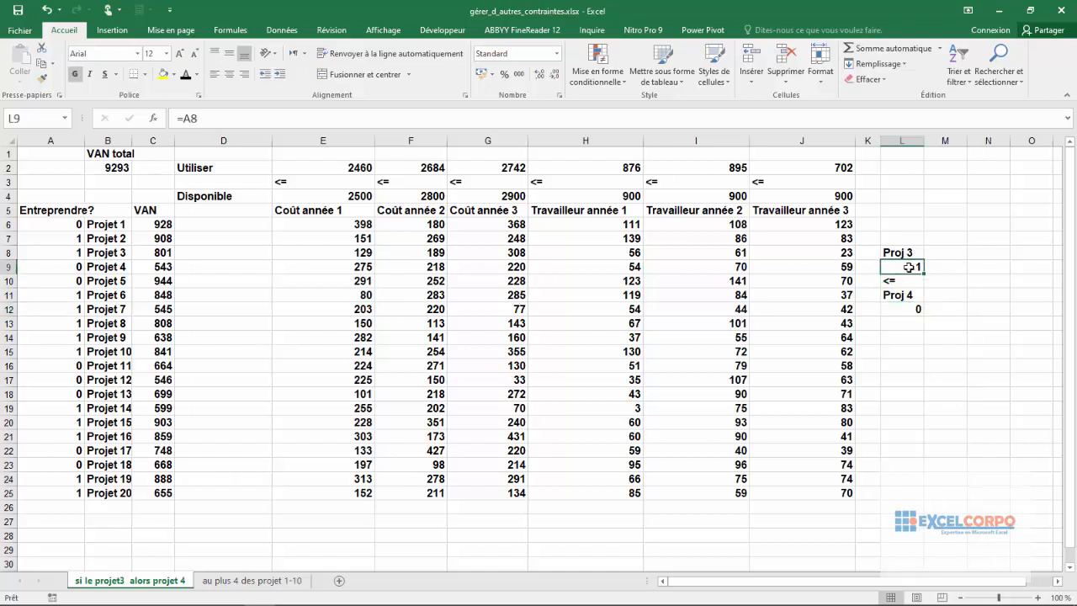
{"action": "left_click", "coordinate": [902, 306]}
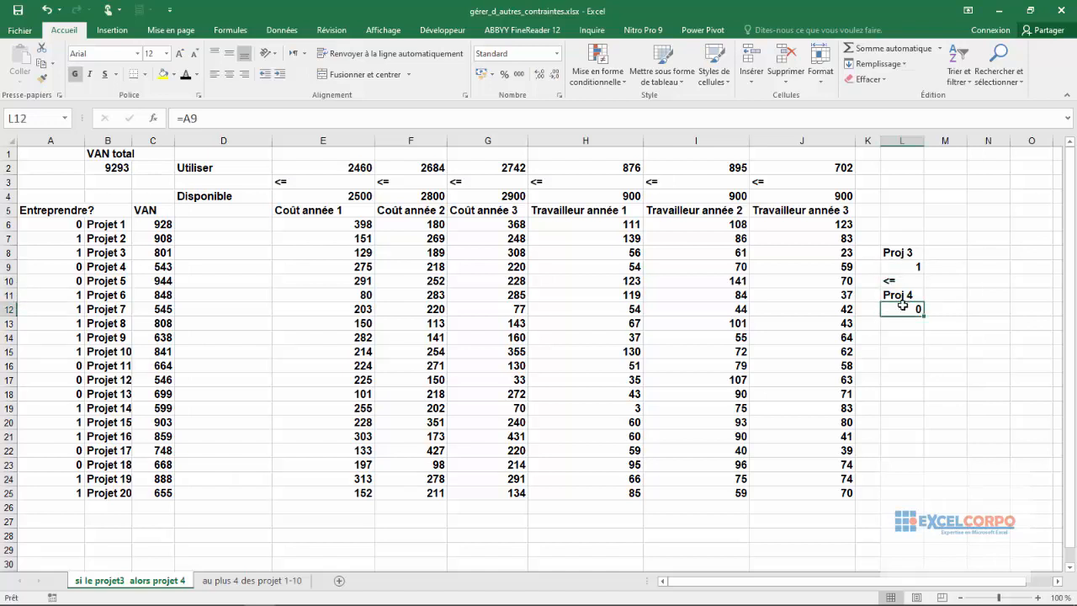
{"action": "left_click", "coordinate": [904, 267]}
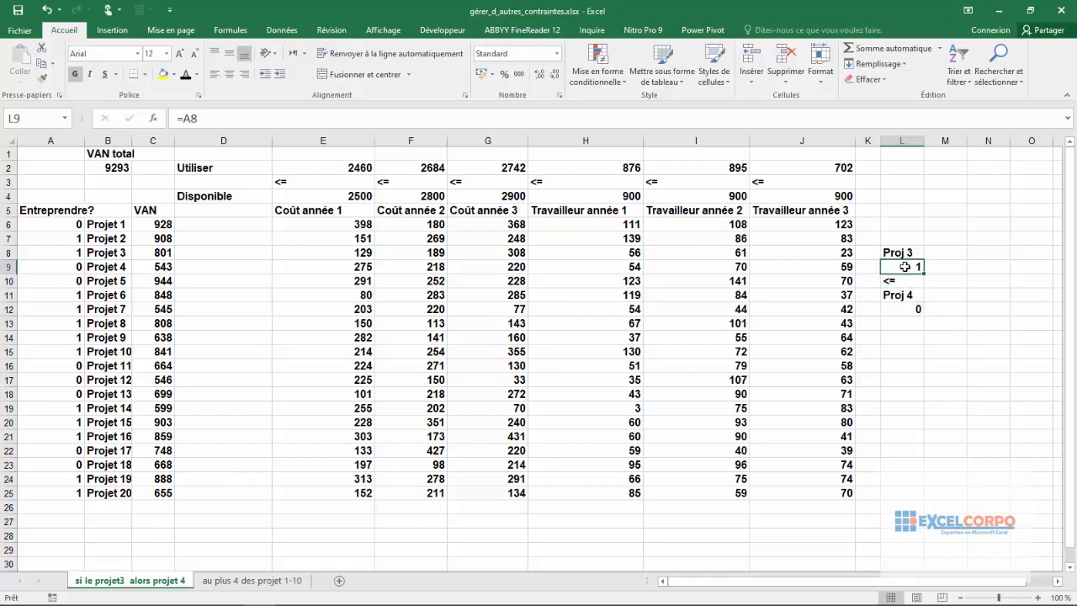
{"action": "left_click", "coordinate": [902, 306]}
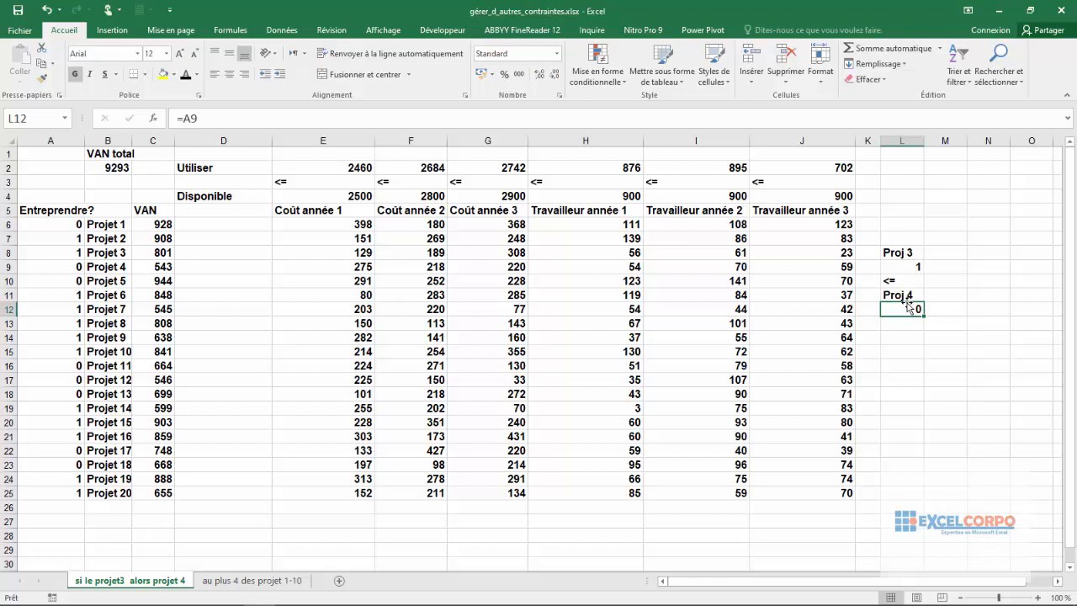
{"action": "left_click", "coordinate": [901, 277]}
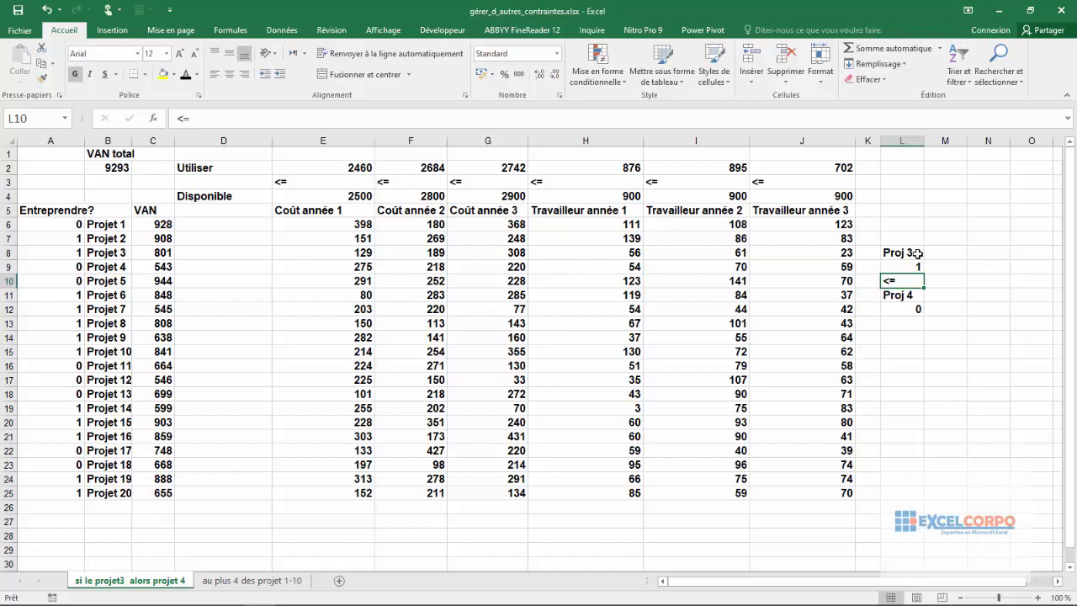
{"action": "left_click", "coordinate": [907, 264]}
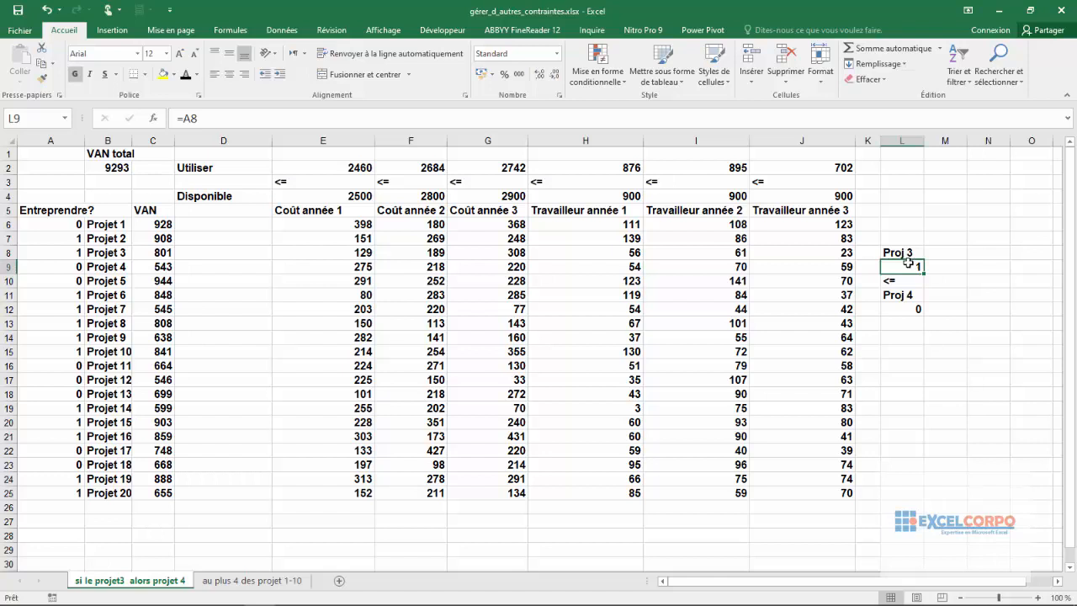
{"action": "left_click", "coordinate": [908, 307]}
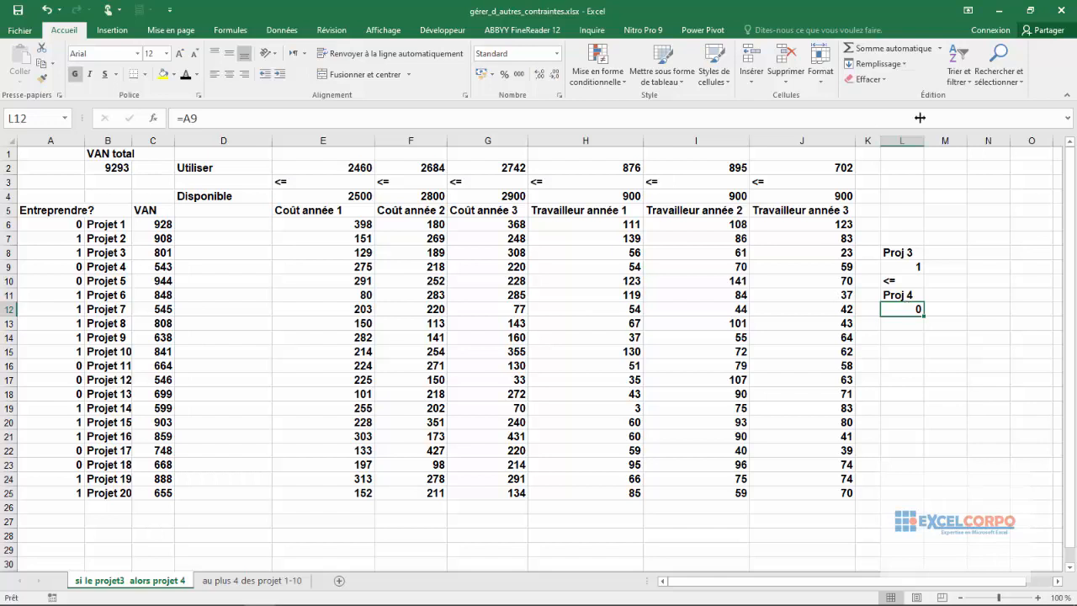
Step: Open Solver and set the VAN total in B2 as the objective, with A6:A25 as the variable cells
{"action": "left_click", "coordinate": [282, 31]}
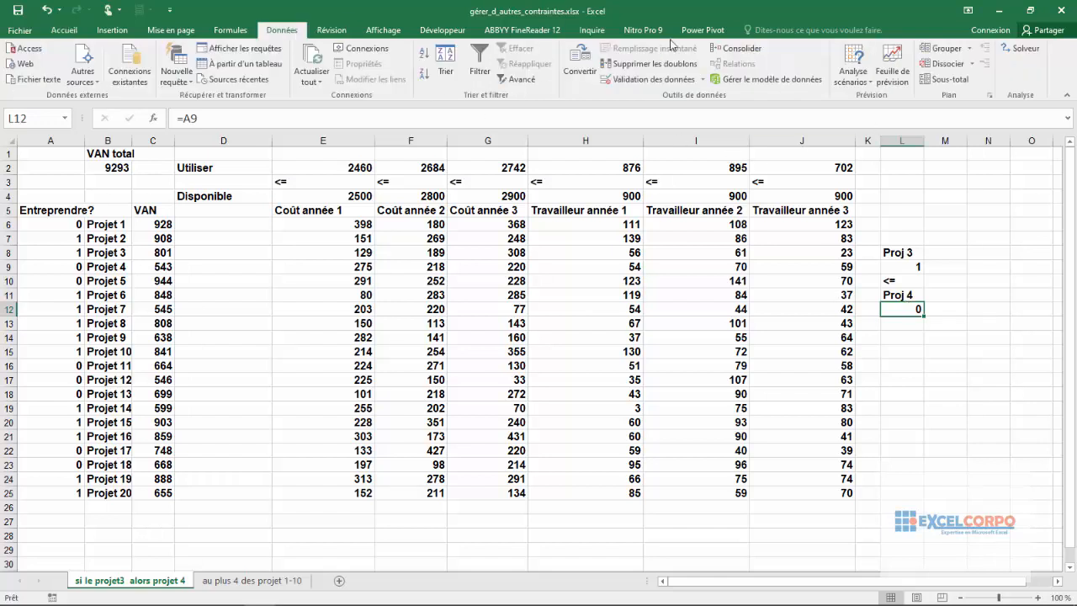
{"action": "left_click", "coordinate": [1018, 48]}
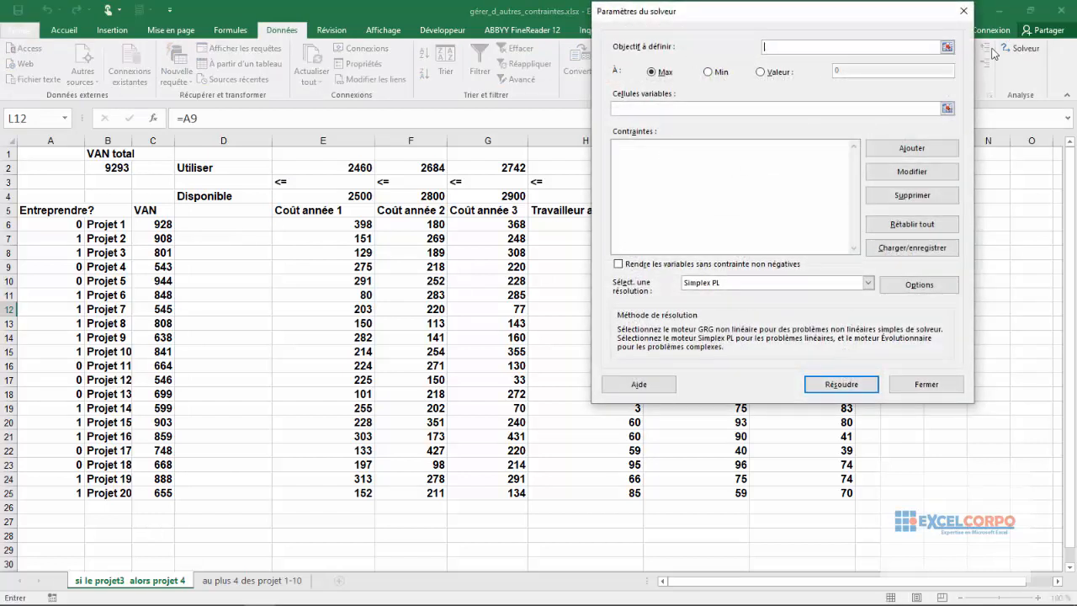
{"action": "left_click", "coordinate": [947, 47]}
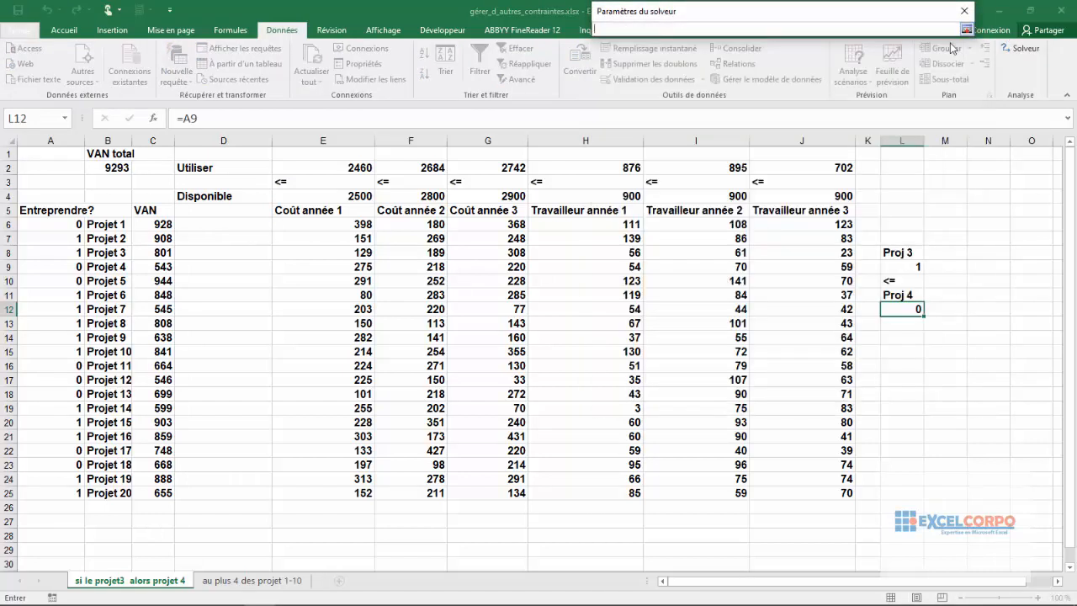
{"action": "left_click", "coordinate": [122, 168]}
{"action": "left_click", "coordinate": [966, 30]}
{"action": "left_click", "coordinate": [949, 110]}
{"action": "left_click_drag", "start_coordinate": [63, 223], "coordinate": [62, 492]}
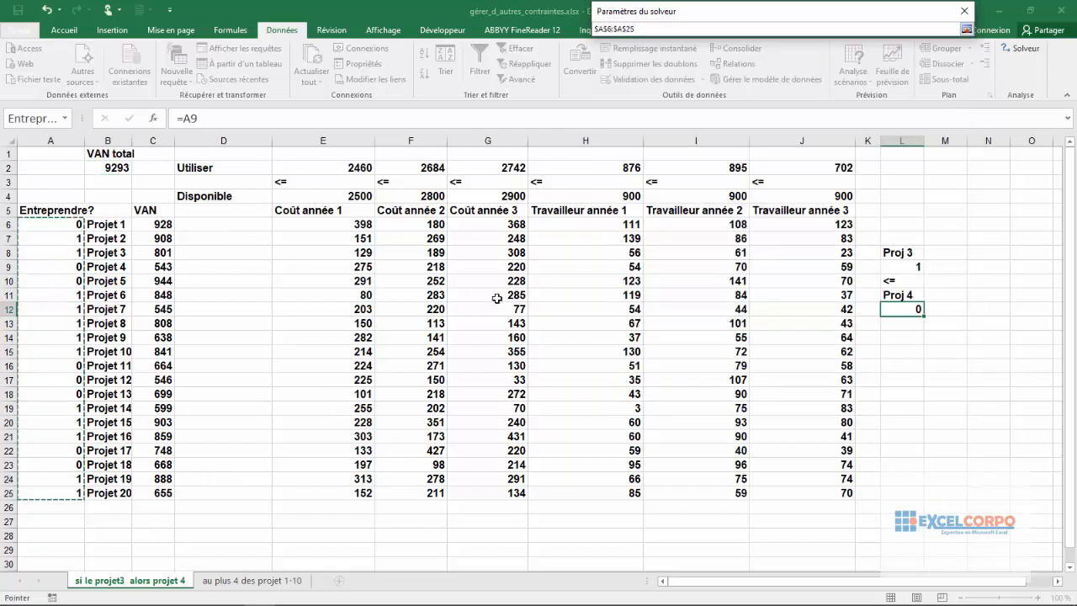
{"action": "left_click", "coordinate": [967, 29]}
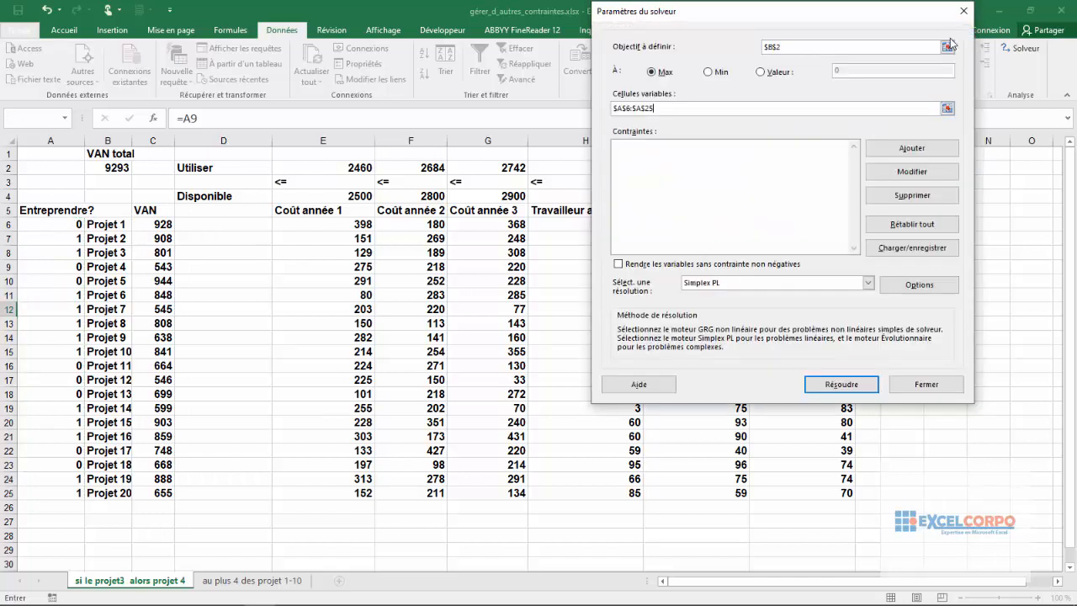
Step: Add a Solver constraint making the Entreprendre? decision cells A6:A25 binary
{"action": "left_click", "coordinate": [897, 150]}
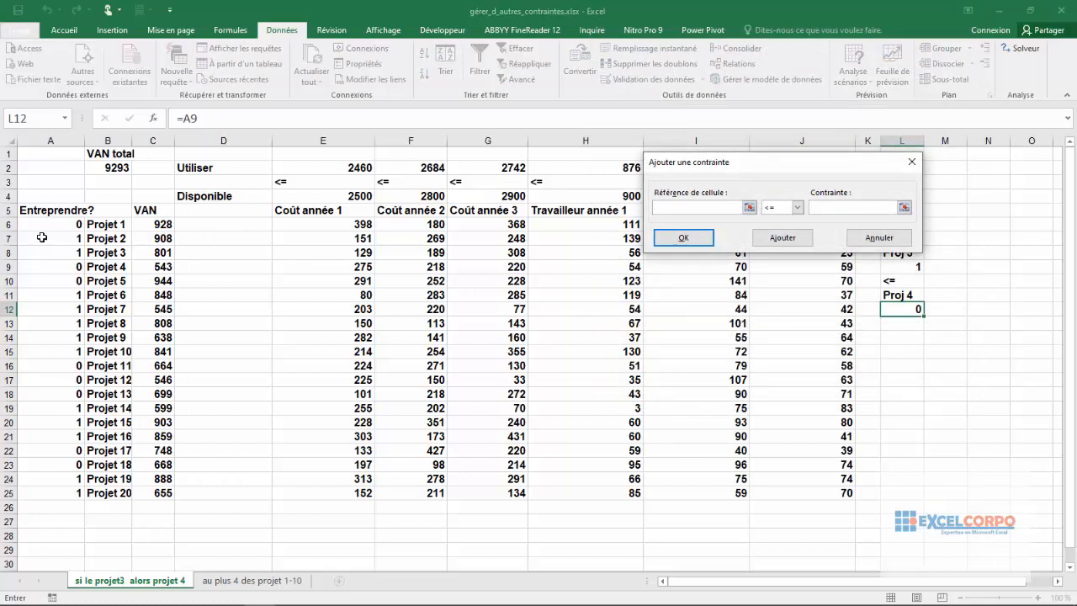
{"action": "left_click_drag", "start_coordinate": [50, 223], "coordinate": [36, 493]}
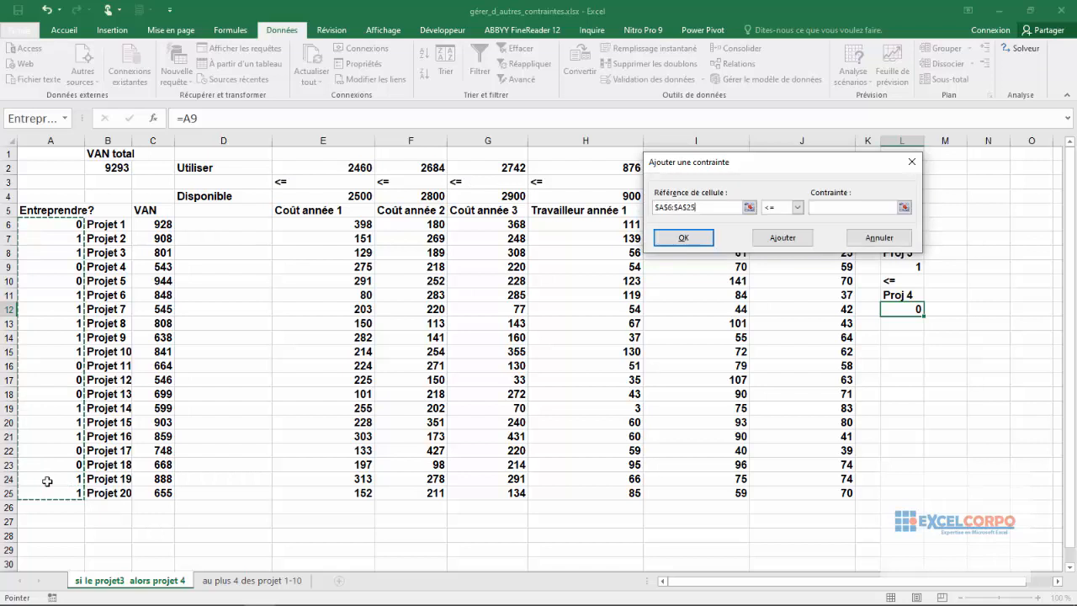
{"action": "left_click", "coordinate": [797, 209]}
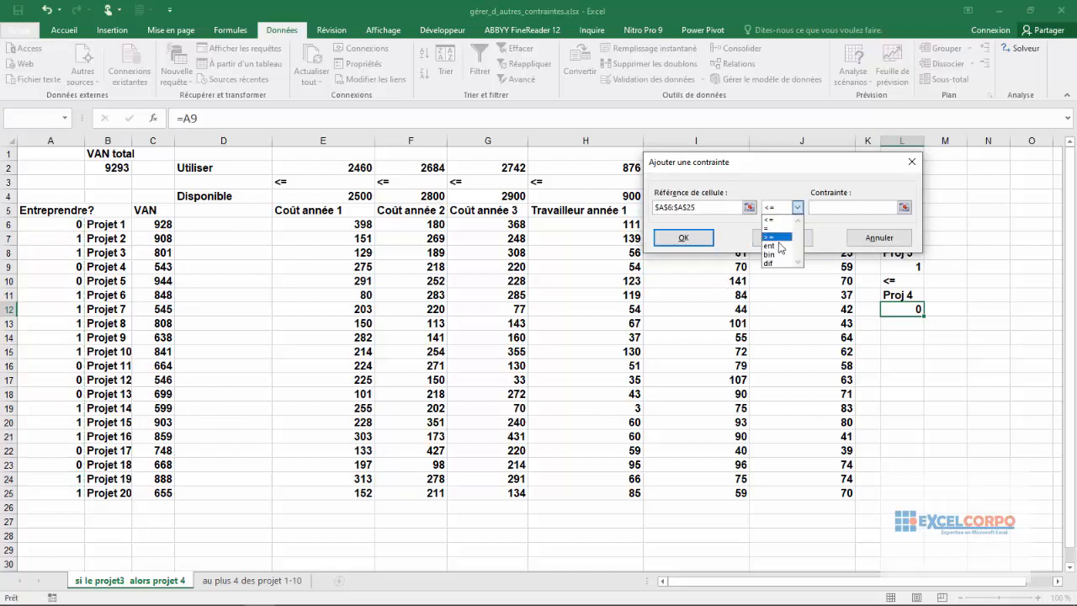
{"action": "left_click", "coordinate": [773, 254]}
{"action": "left_click", "coordinate": [781, 239]}
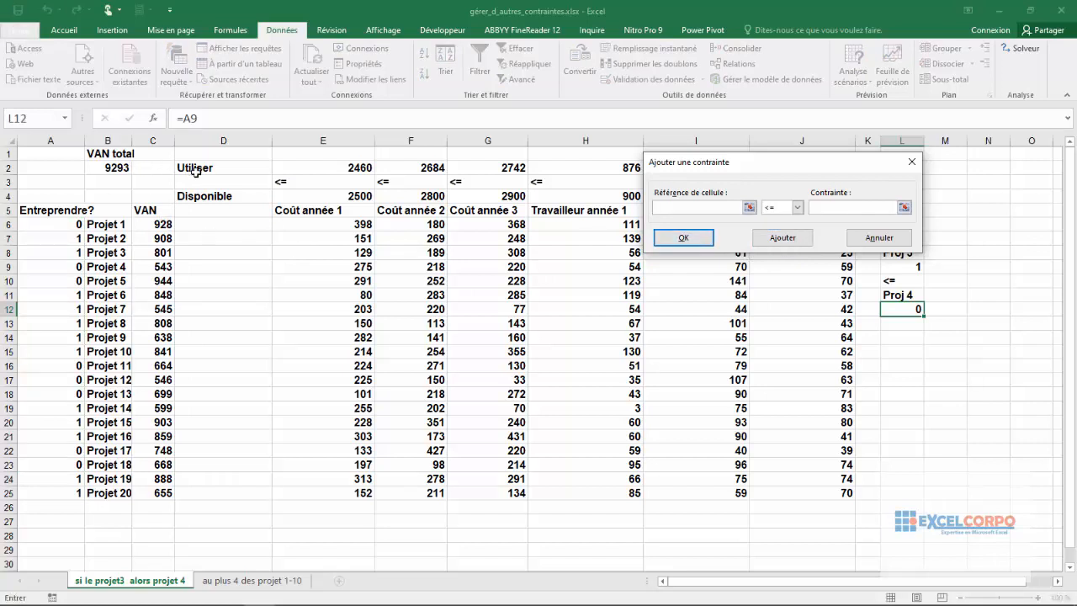
Step: Add a constraint keeping the used resources E2:J2 <= the available amounts E4:J4
{"action": "left_click_drag", "start_coordinate": [342, 167], "coordinate": [812, 168]}
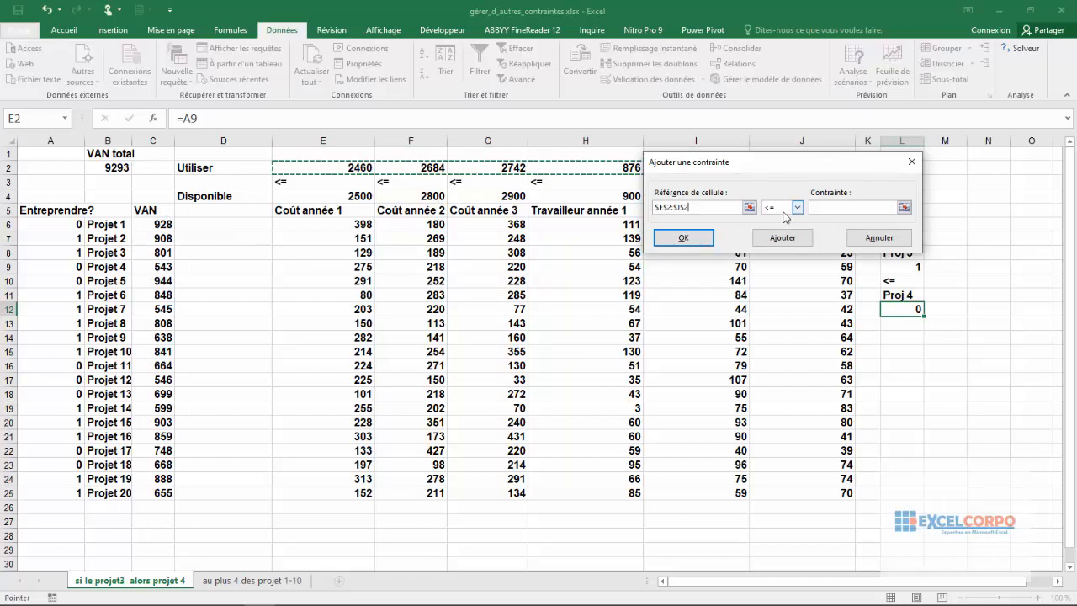
{"action": "left_click", "coordinate": [819, 205]}
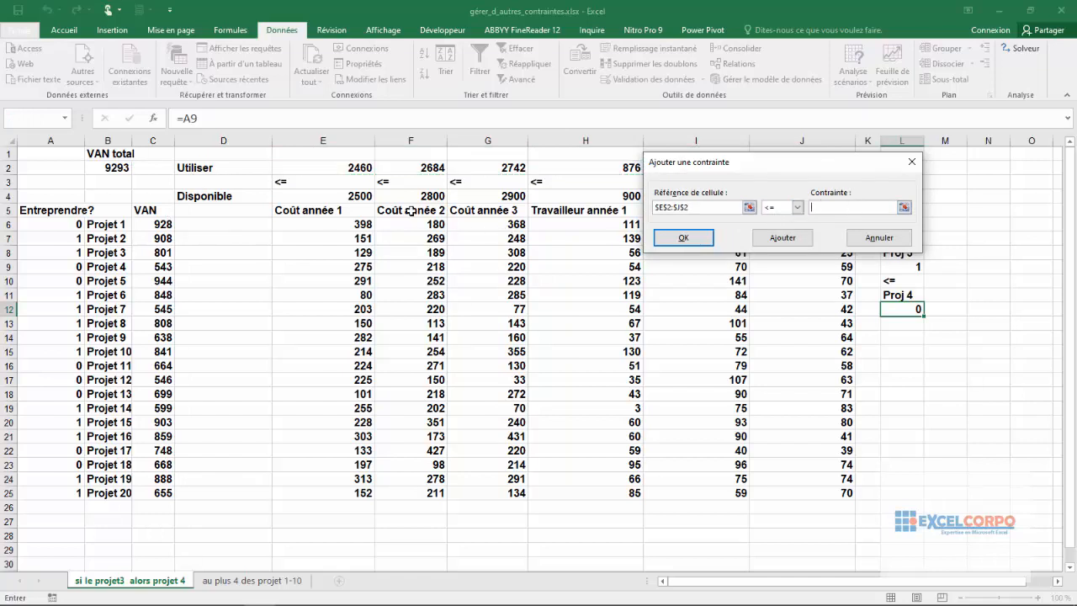
{"action": "left_click_drag", "start_coordinate": [286, 182], "coordinate": [803, 197]}
{"action": "left_click", "coordinate": [773, 335]}
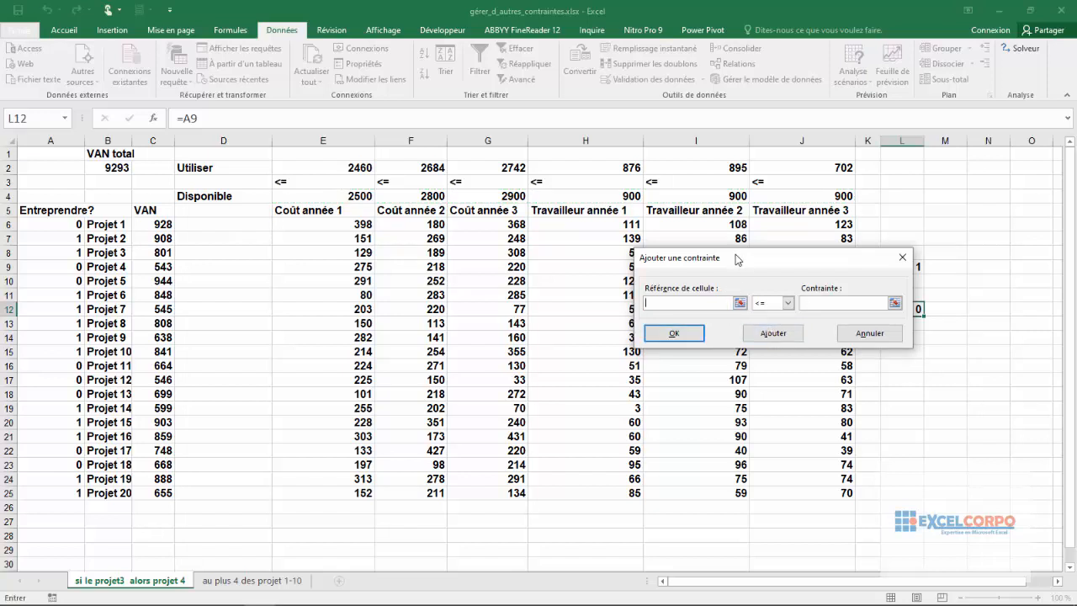
Step: Add the dependency constraint L9 <= L12 so that Projet 3 requires Projet 4, and finish adding constraints
{"action": "left_click_drag", "start_coordinate": [813, 267], "coordinate": [695, 213]}
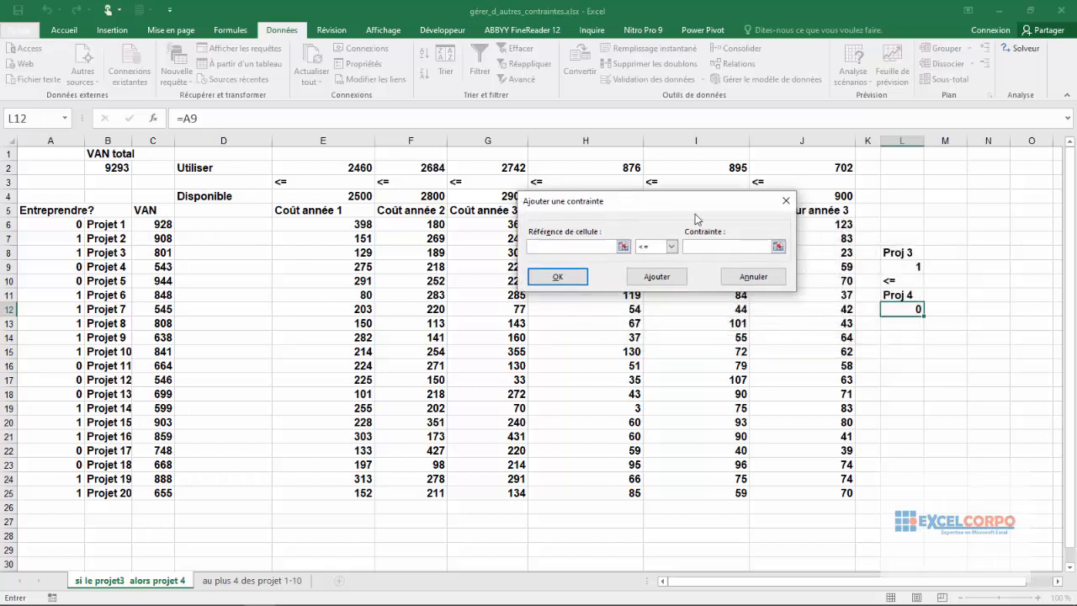
{"action": "left_click", "coordinate": [901, 268]}
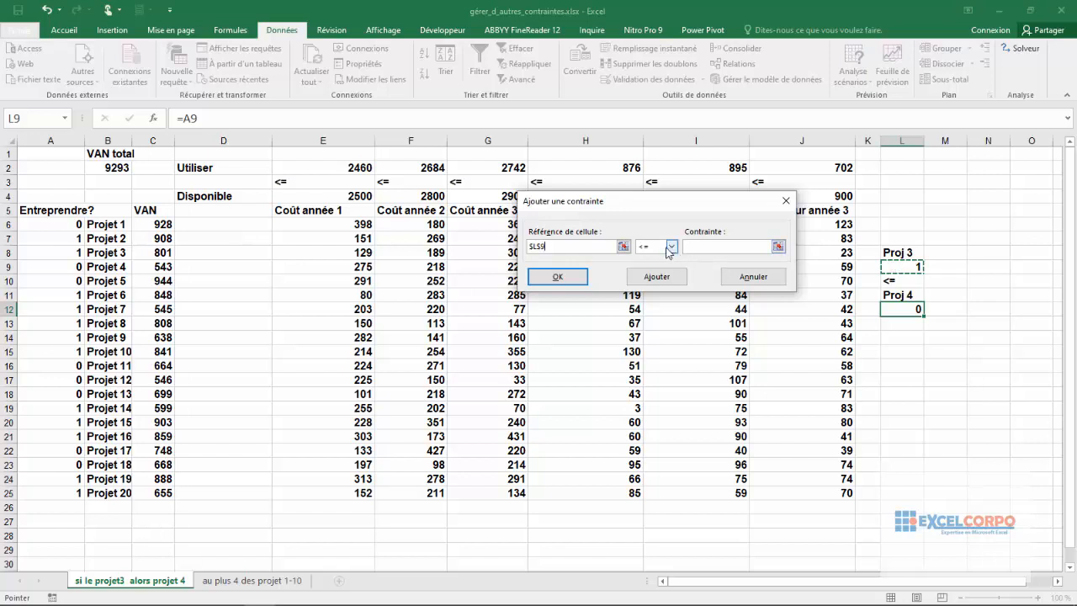
{"action": "left_click", "coordinate": [744, 247]}
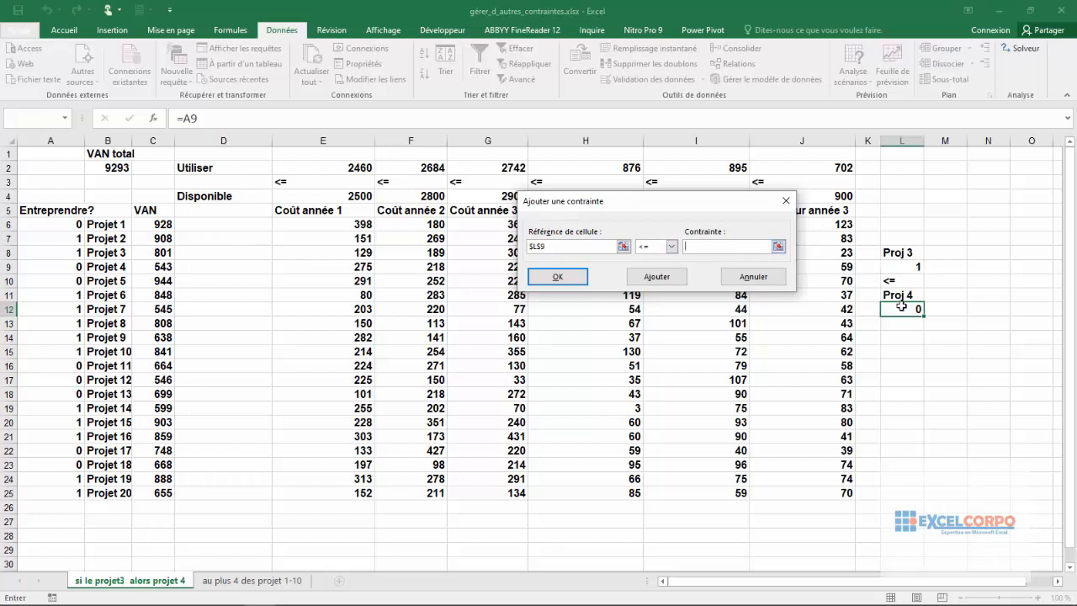
{"action": "left_click", "coordinate": [901, 309]}
{"action": "left_click", "coordinate": [555, 277]}
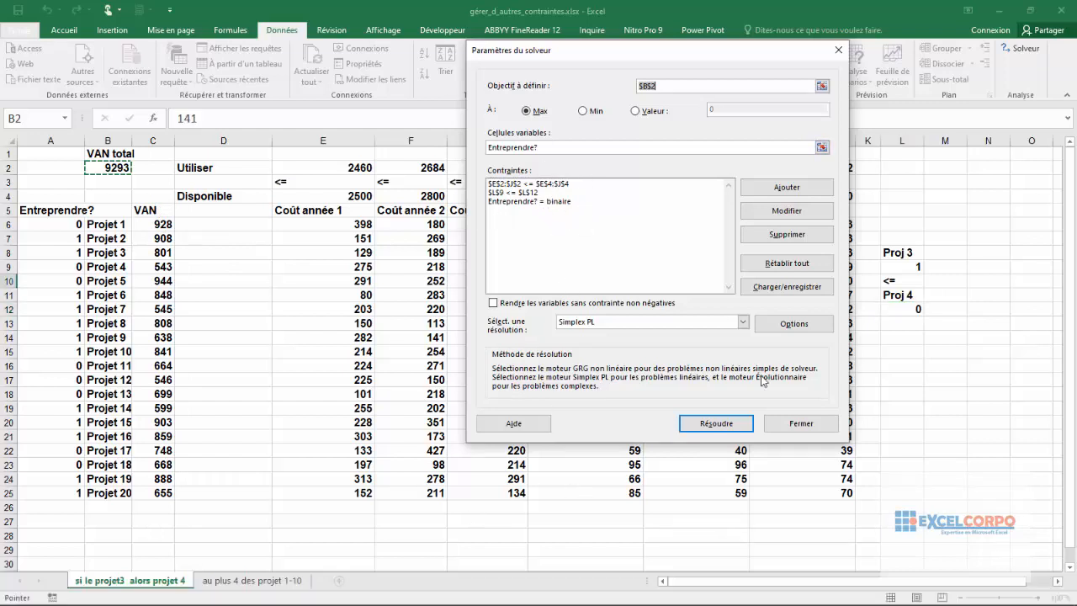
Step: Run Solver on the project selection model and keep the solution it finds
{"action": "left_click", "coordinate": [690, 428]}
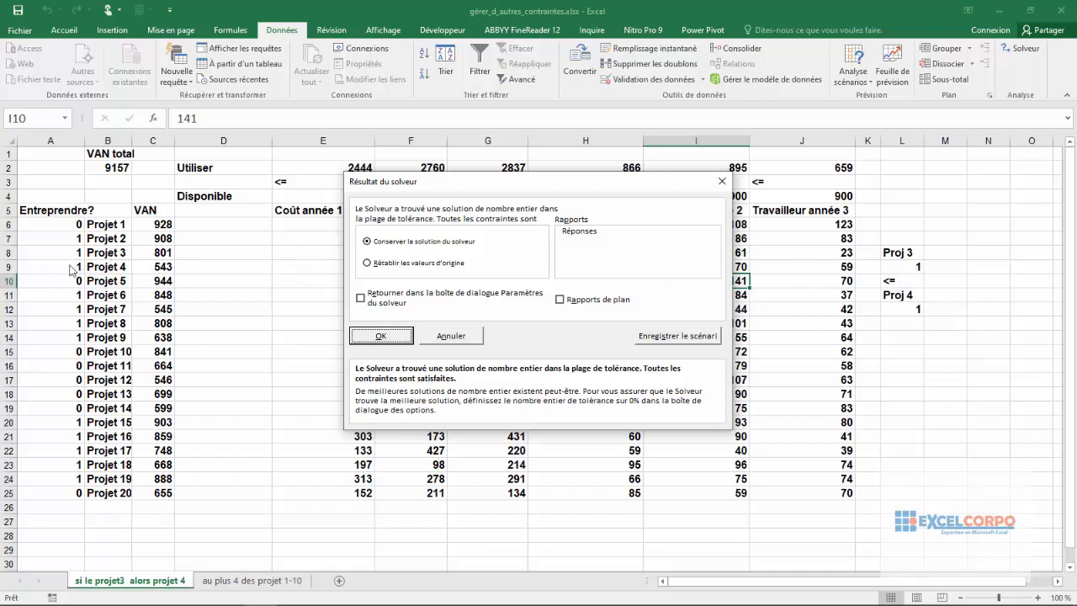
{"action": "left_click", "coordinate": [383, 336]}
{"action": "left_click", "coordinate": [322, 324]}
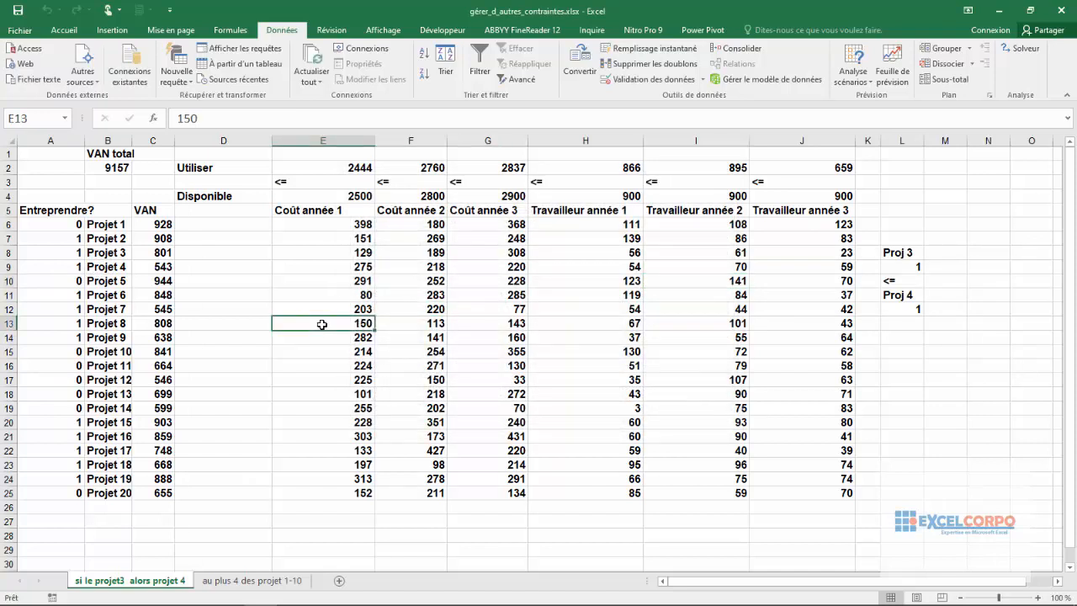
Step: Switch to the sheet "au plus 4 des projet 1-10" and widen column B to fit the project names
{"action": "left_click", "coordinate": [249, 591]}
{"action": "left_click", "coordinate": [205, 304]}
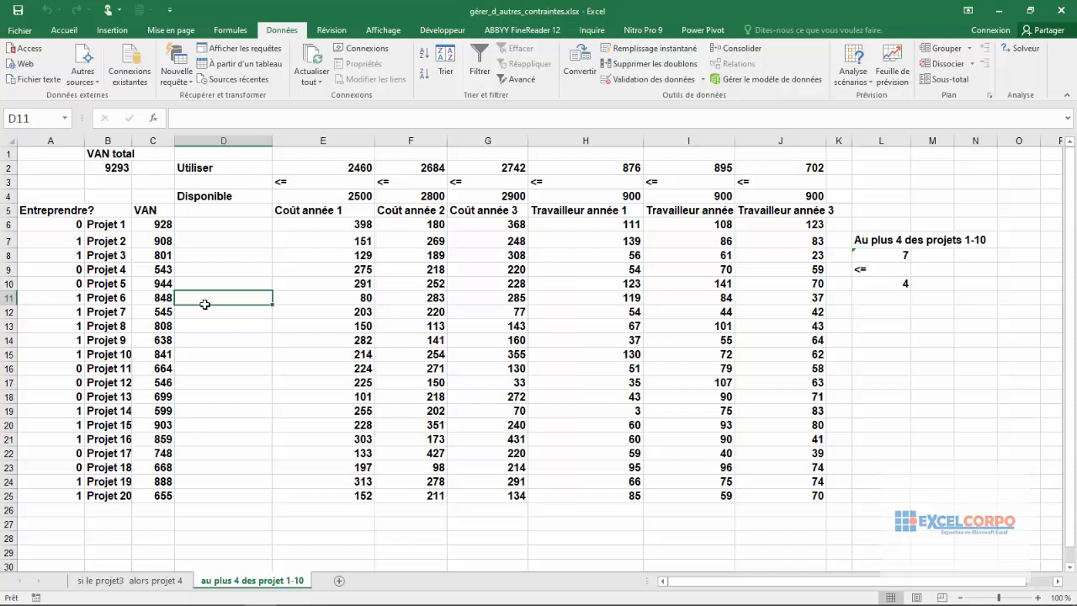
{"action": "left_click_drag", "start_coordinate": [105, 226], "coordinate": [108, 349]}
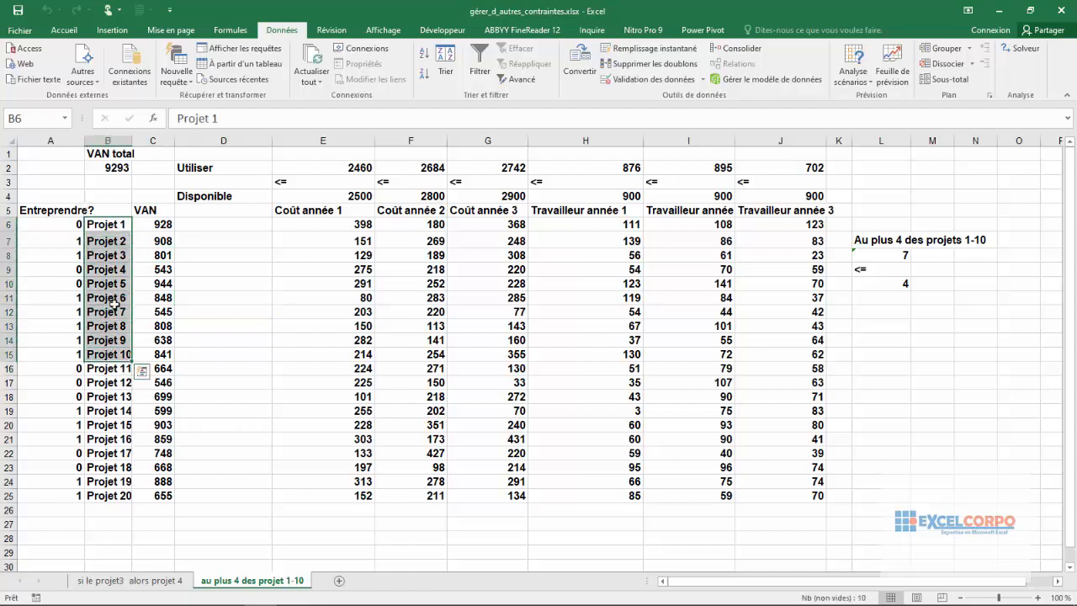
{"action": "left_click_drag", "start_coordinate": [133, 141], "coordinate": [149, 143]}
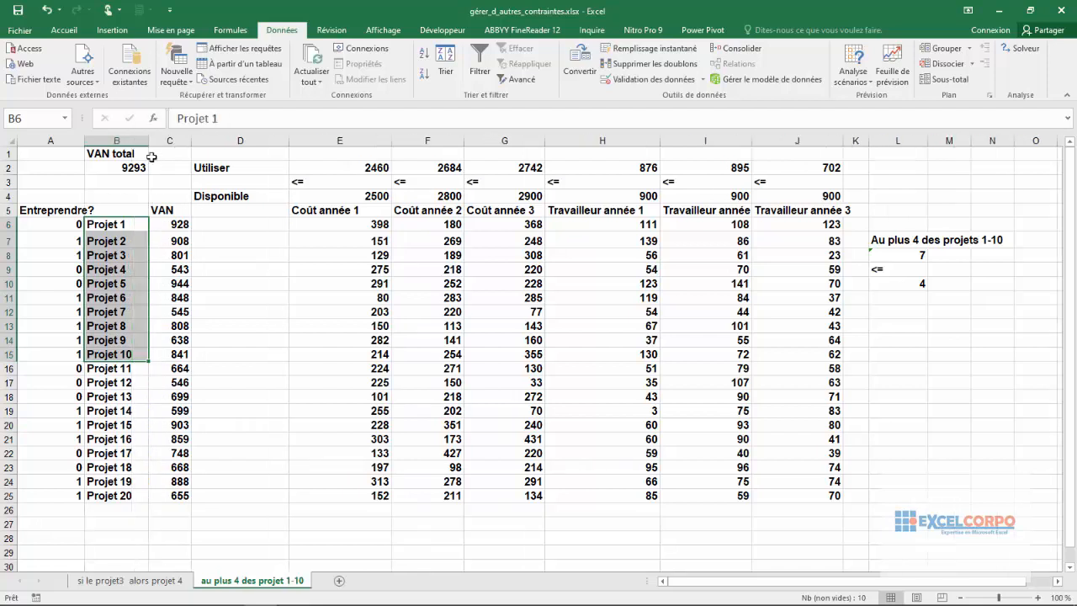
{"action": "left_click", "coordinate": [151, 194]}
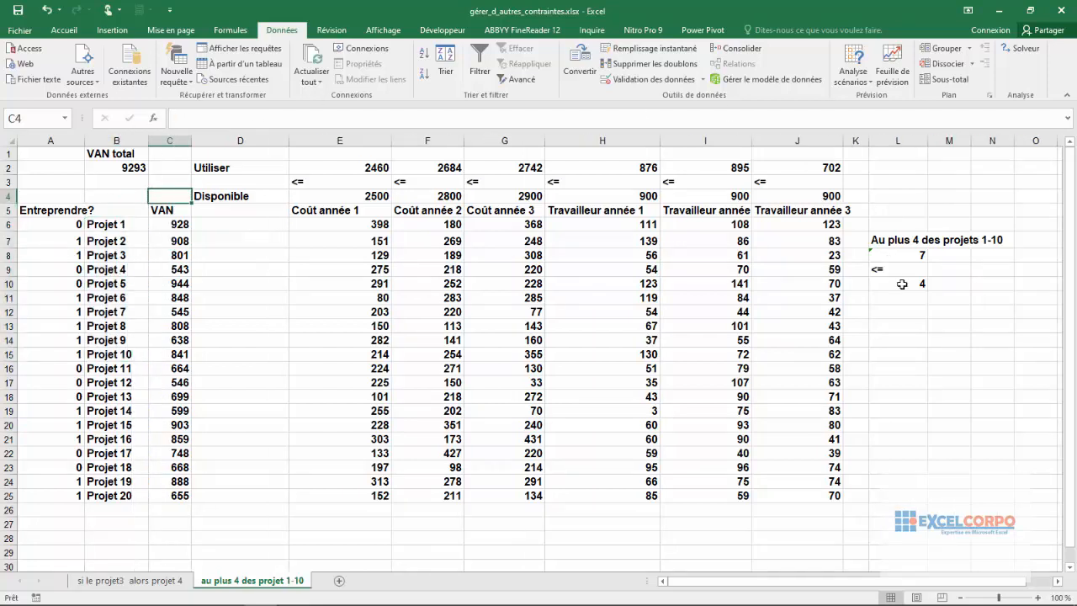
Step: Inspect the SOMME formula in L8 that counts the selected projects 1-10, and compare it with the limit in L10
{"action": "left_click", "coordinate": [922, 258]}
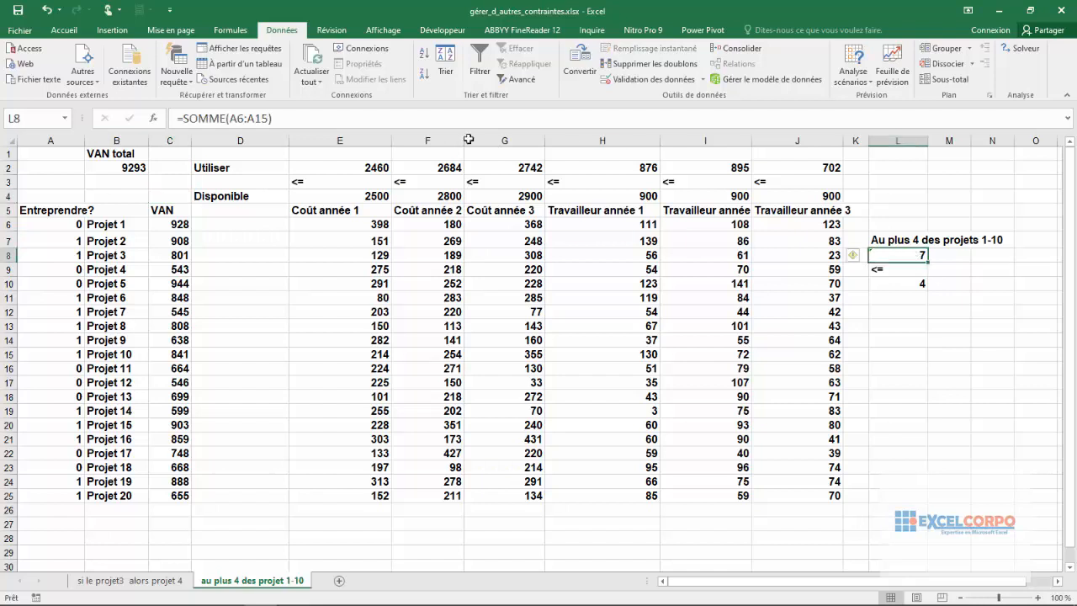
{"action": "left_click", "coordinate": [256, 115]}
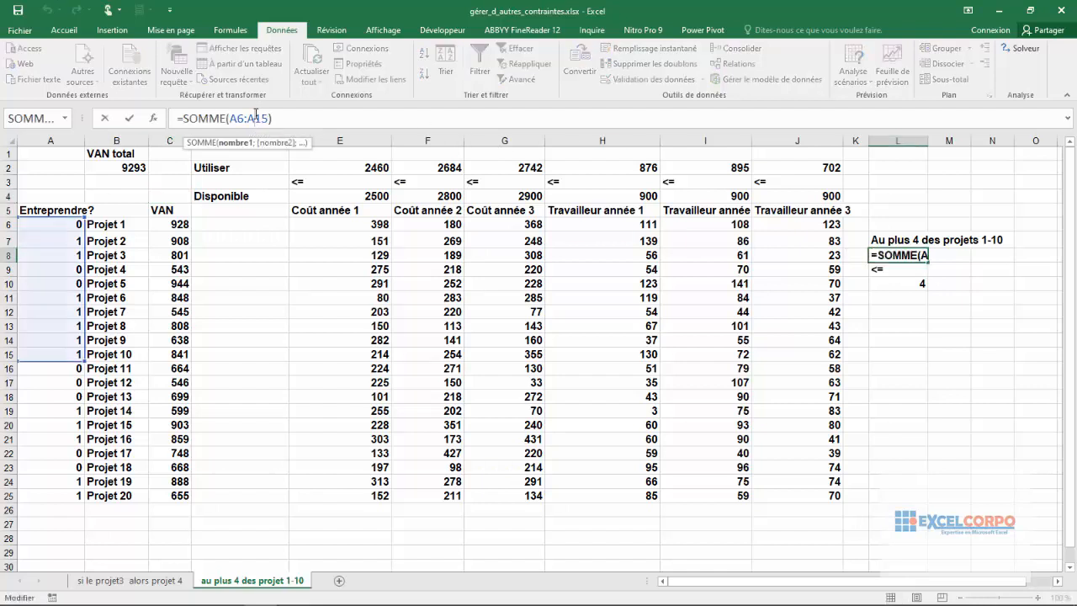
{"action": "key", "text": "Return"}
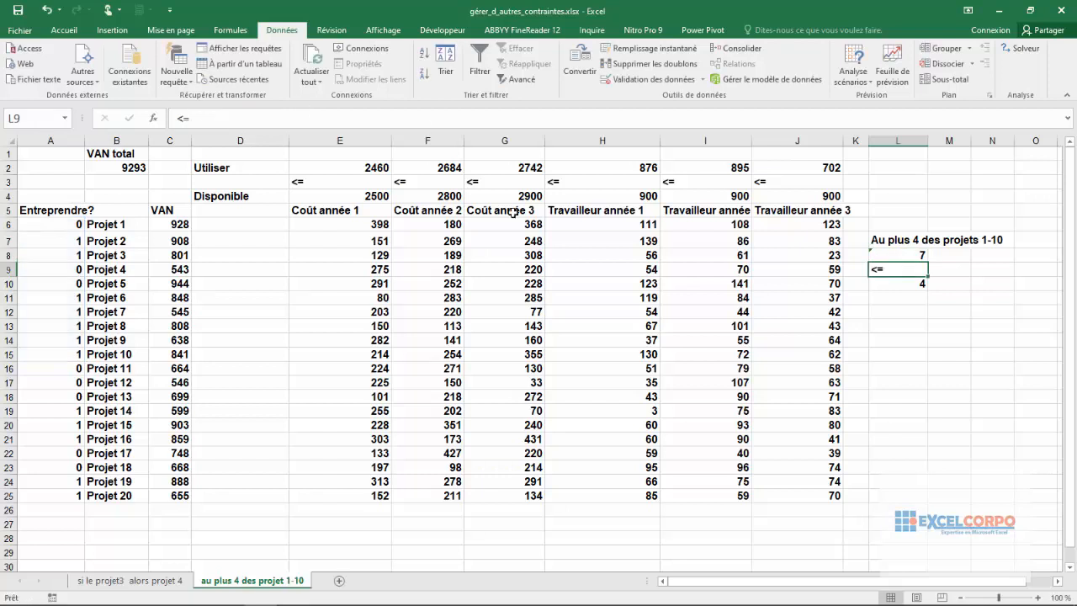
{"action": "left_click", "coordinate": [914, 283]}
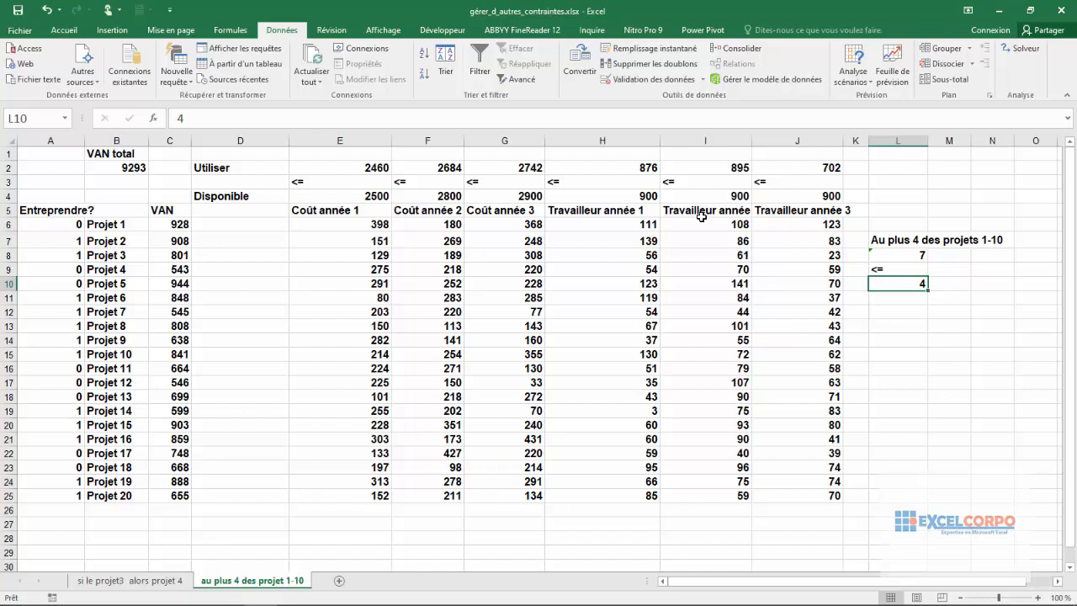
{"action": "left_click", "coordinate": [894, 255]}
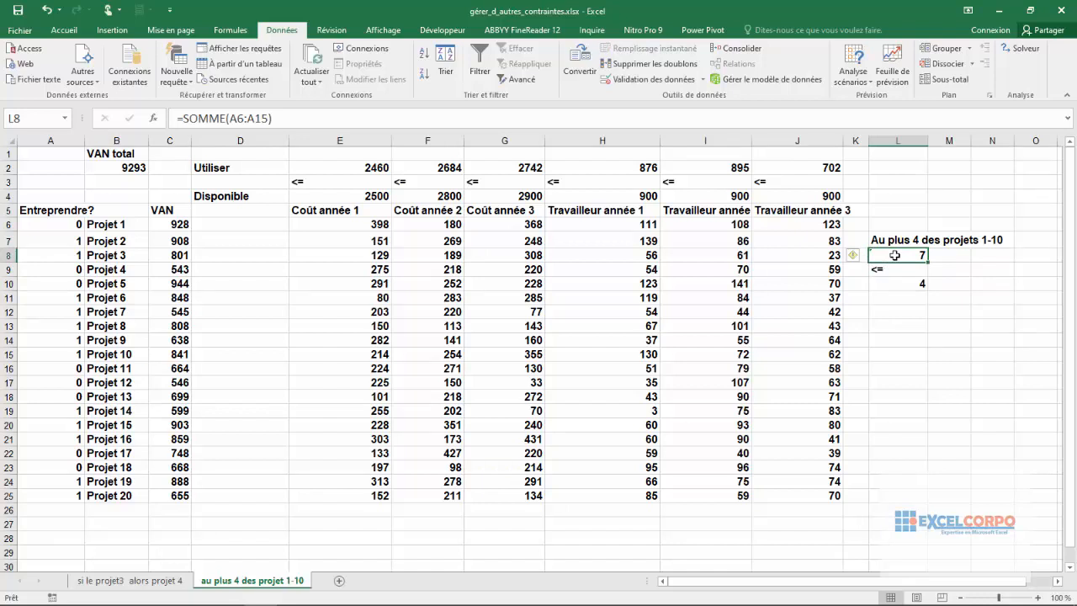
{"action": "left_click", "coordinate": [907, 282]}
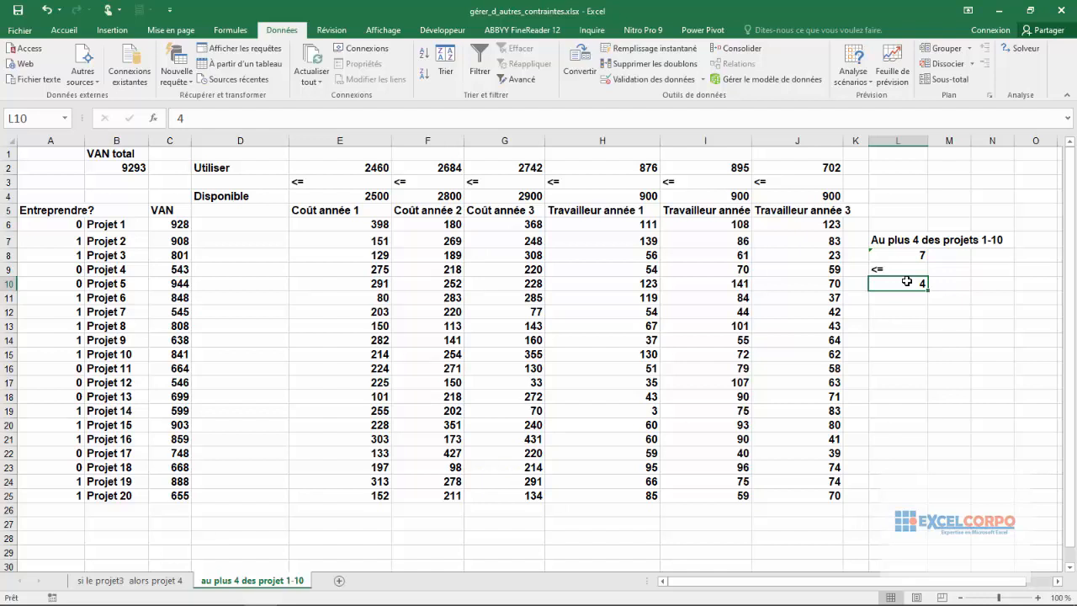
Step: Open Solver and set the total VAN in B2 as the objective to maximize
{"action": "left_click", "coordinate": [1020, 51]}
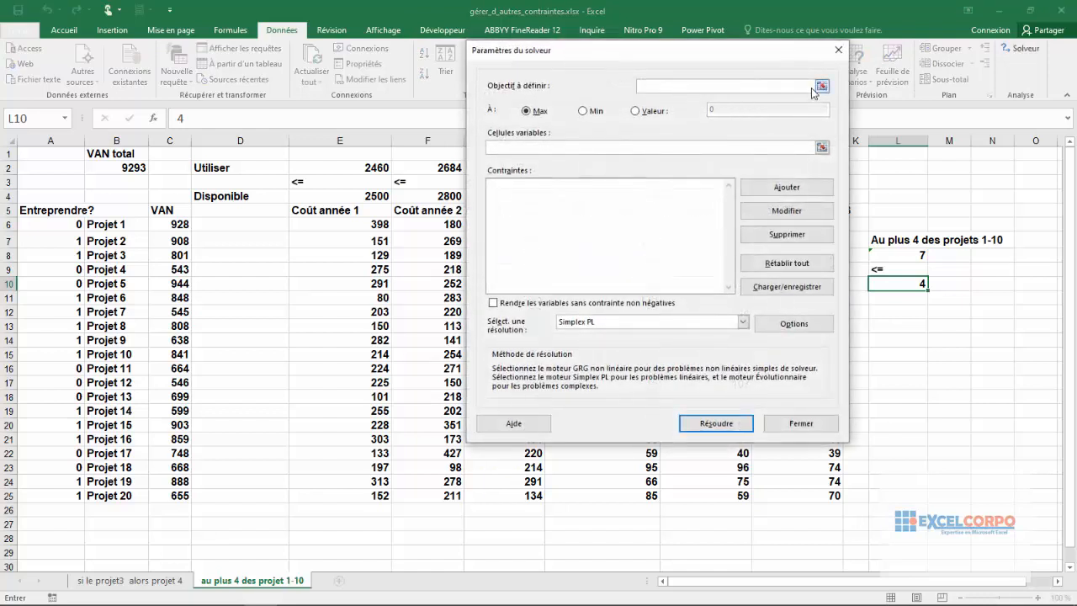
{"action": "left_click", "coordinate": [821, 86]}
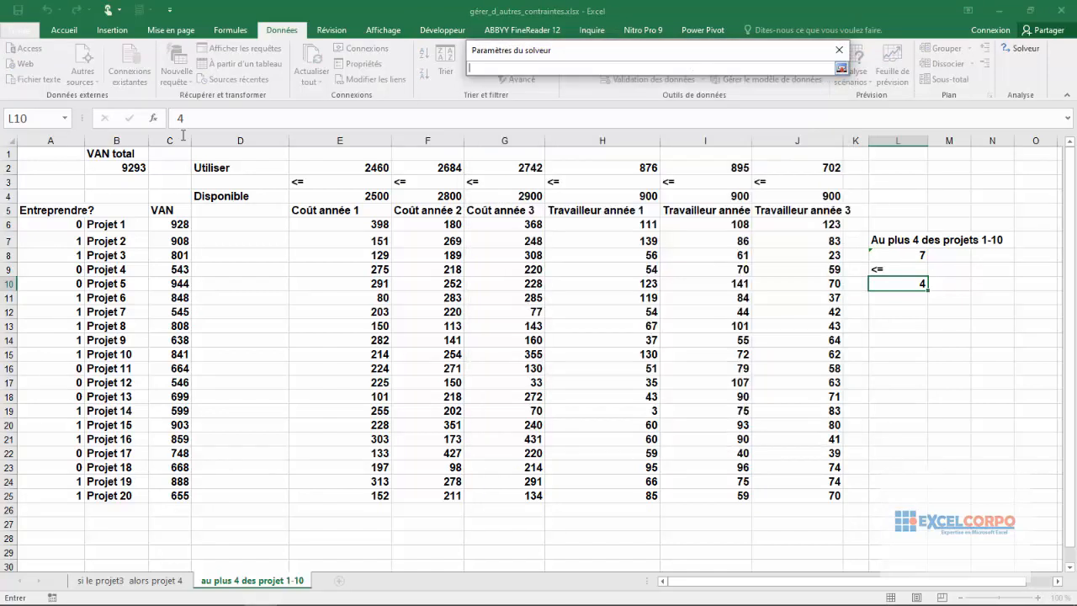
{"action": "left_click", "coordinate": [120, 168]}
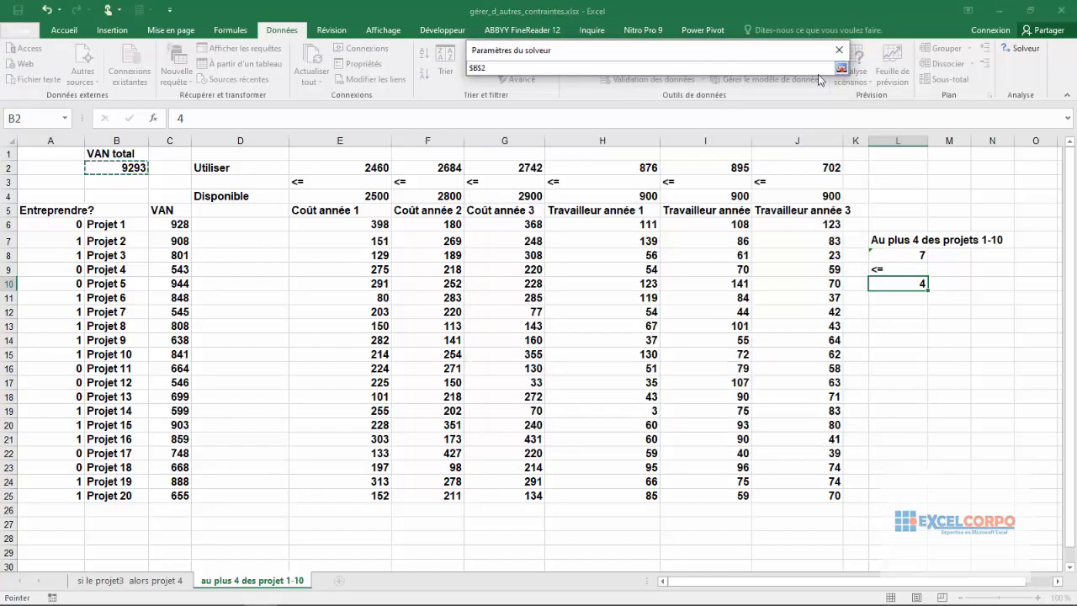
{"action": "left_click", "coordinate": [840, 69]}
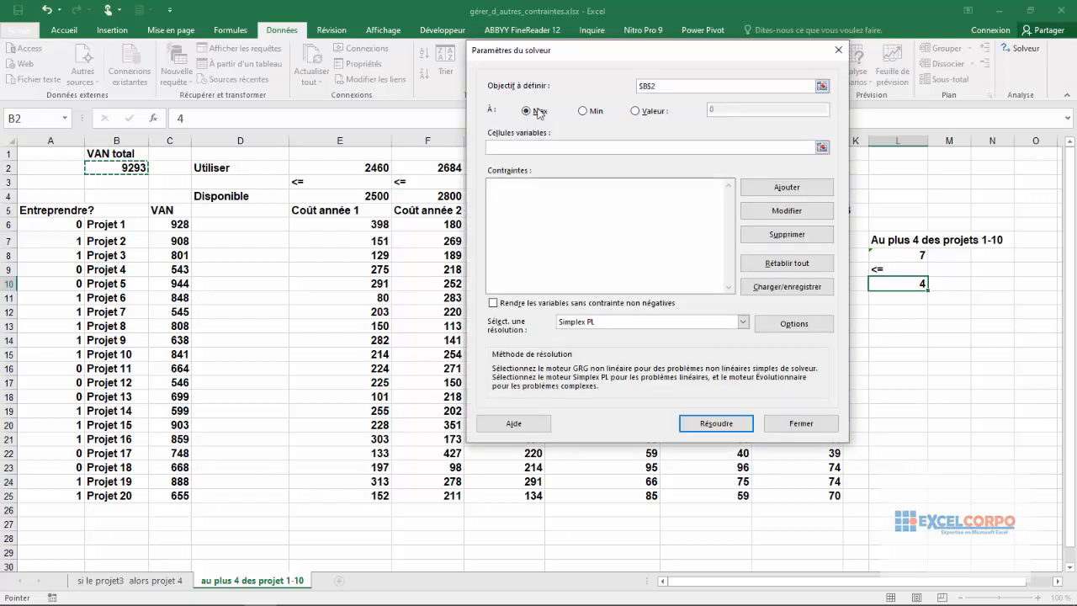
Step: Set the Solver variable cells to the Entreprendre? decisions in A6:A25
{"action": "left_click", "coordinate": [813, 148]}
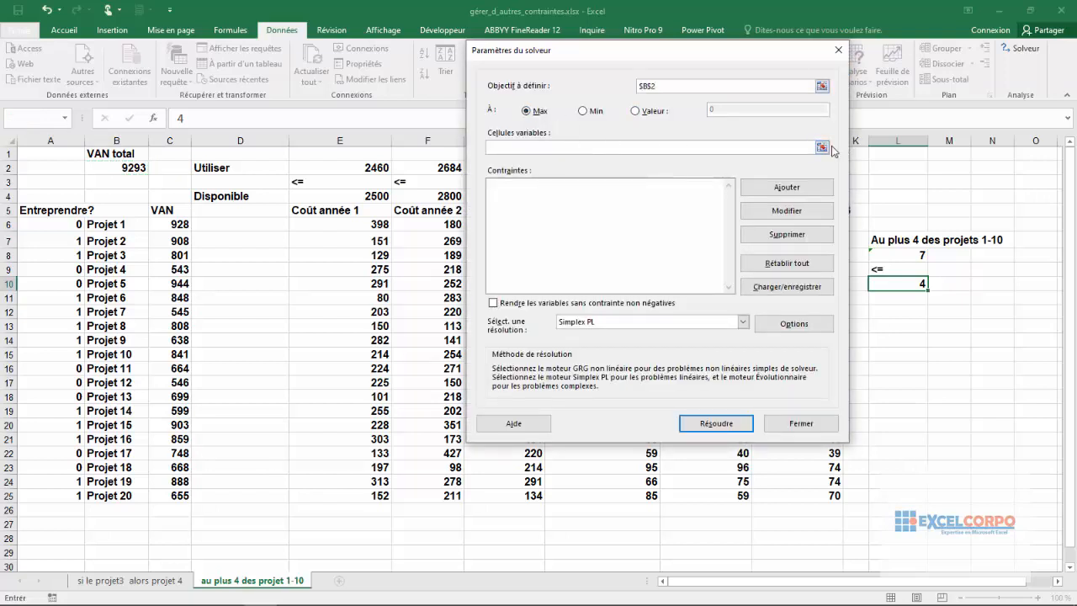
{"action": "left_click", "coordinate": [821, 147]}
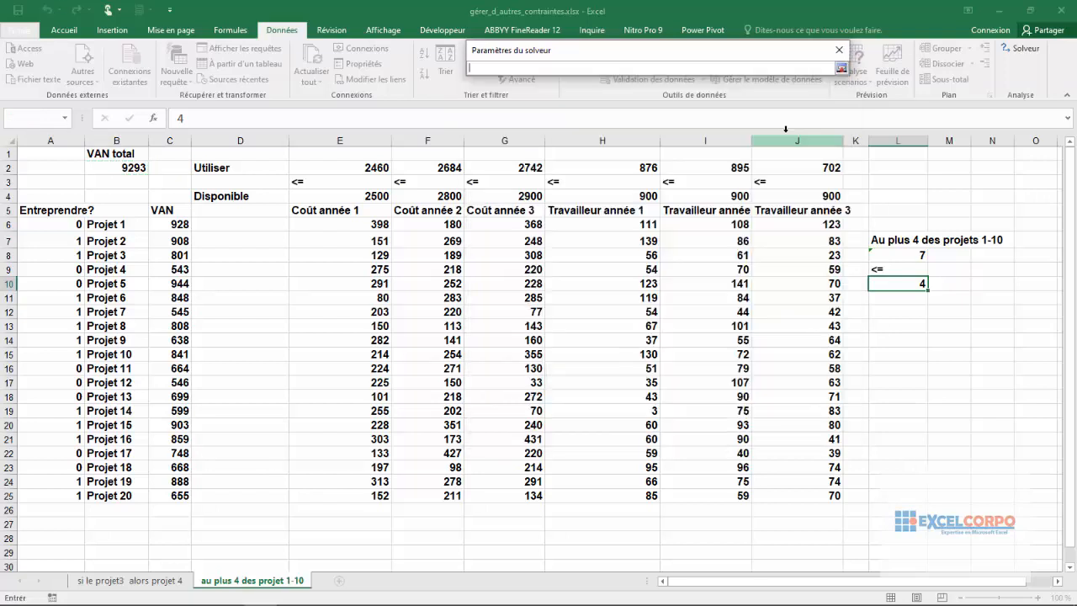
{"action": "left_click", "coordinate": [53, 225]}
{"action": "left_click_drag", "start_coordinate": [54, 225], "coordinate": [52, 496]}
{"action": "left_click", "coordinate": [841, 69]}
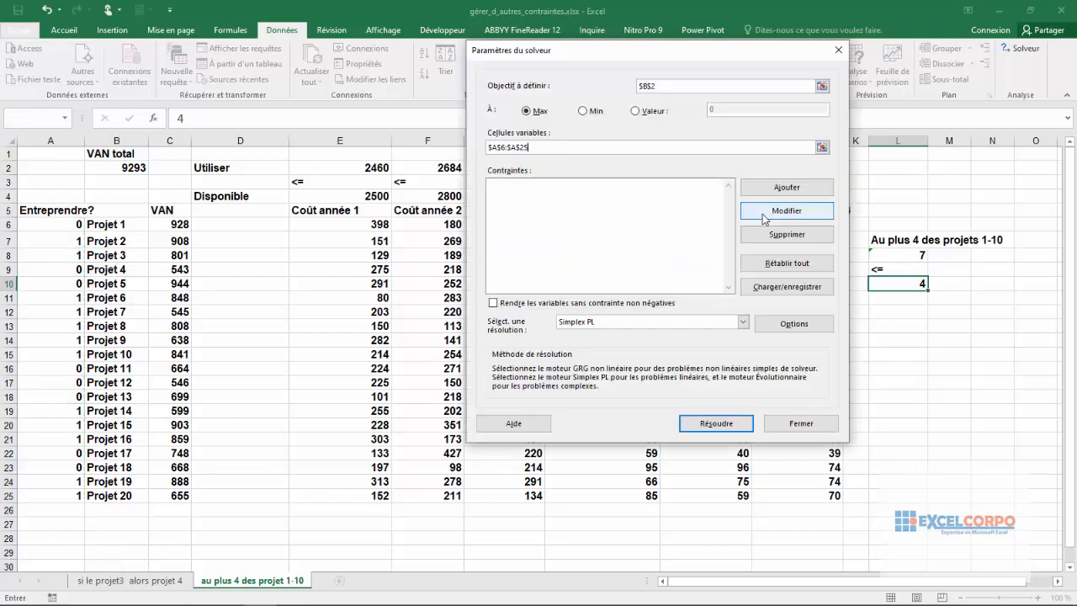
{"action": "left_click", "coordinate": [765, 215]}
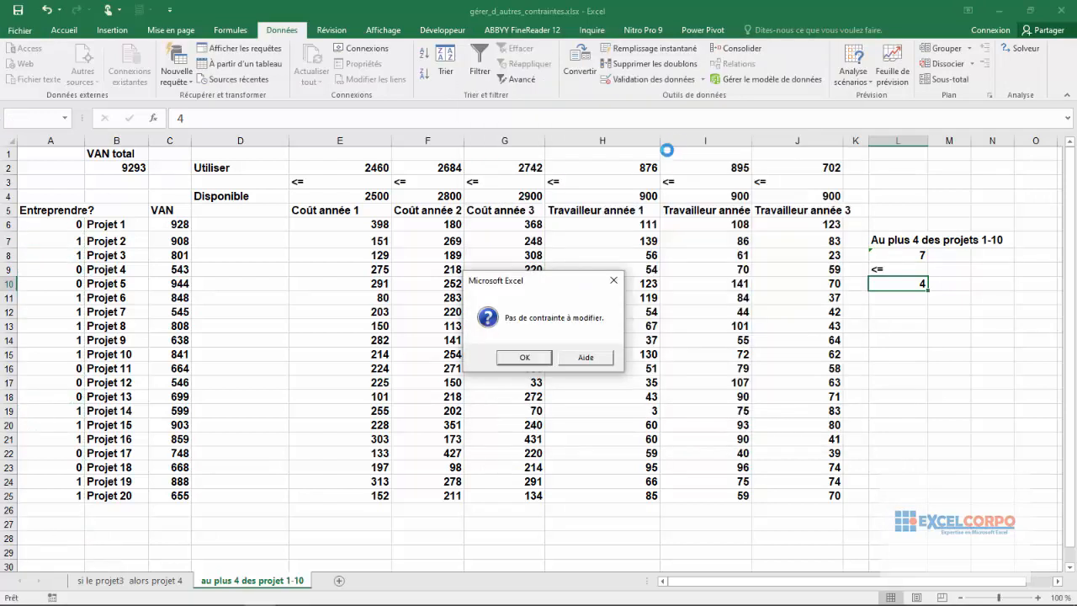
{"action": "left_click", "coordinate": [524, 357]}
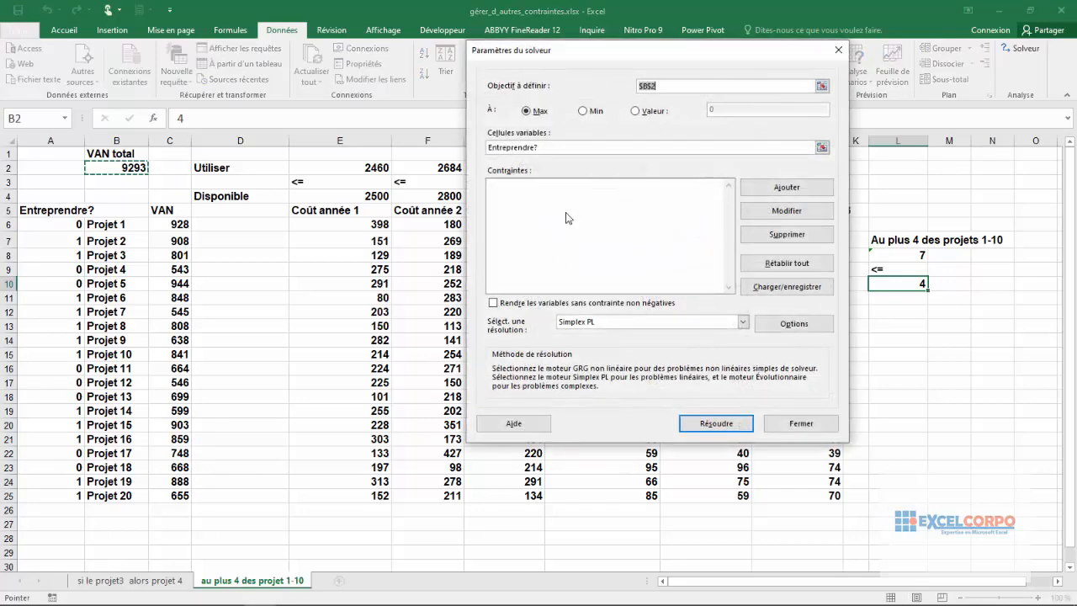
Step: Add a constraint making the decision cells A6:A25 binary, and continue with another constraint
{"action": "left_click", "coordinate": [761, 188]}
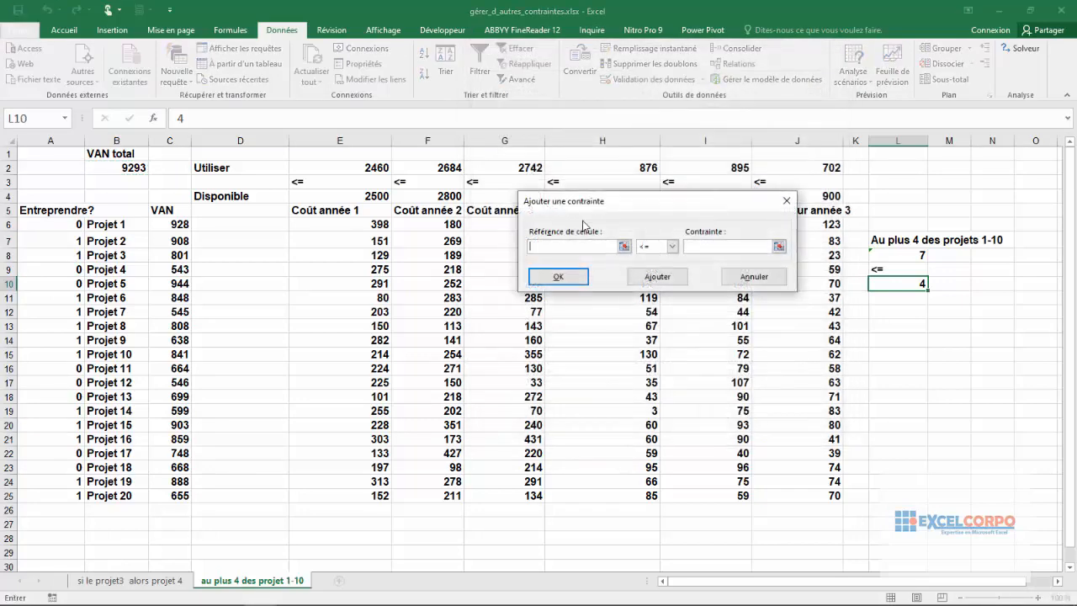
{"action": "left_click", "coordinate": [624, 246]}
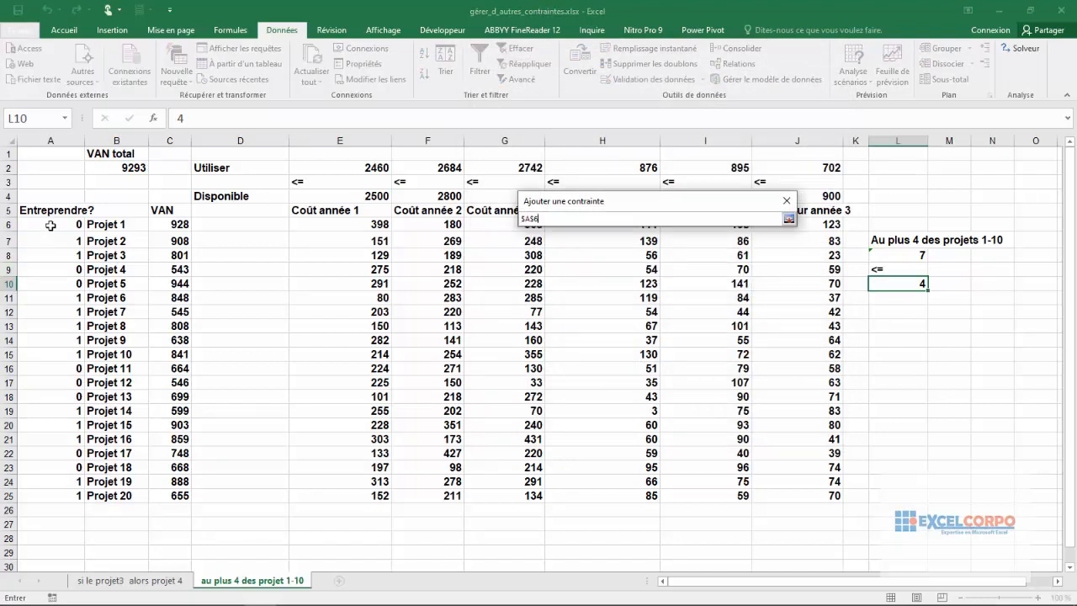
{"action": "left_click_drag", "start_coordinate": [51, 226], "coordinate": [50, 495]}
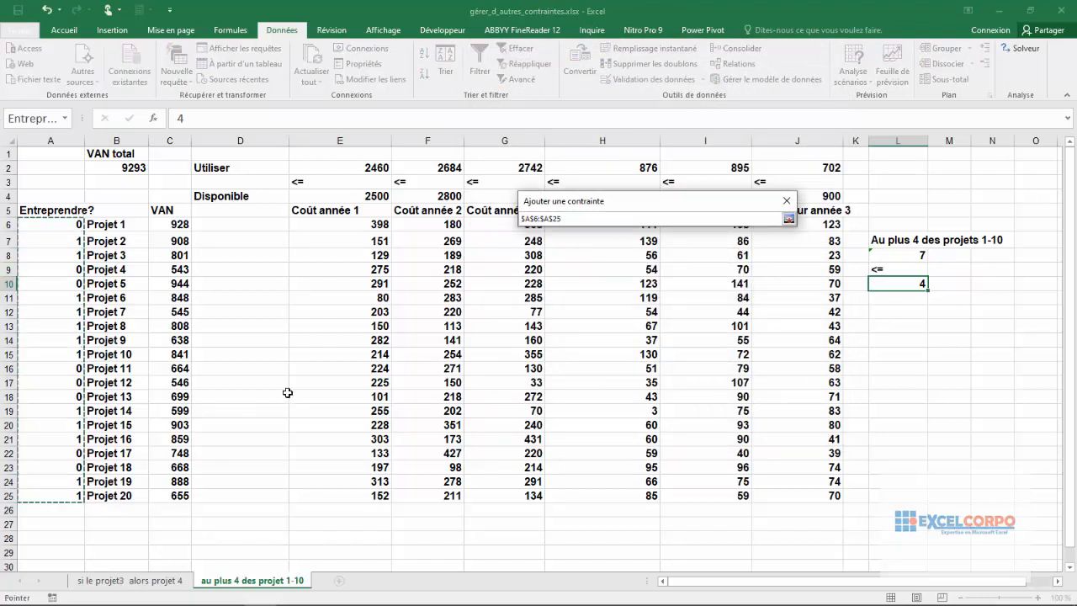
{"action": "left_click", "coordinate": [789, 219]}
{"action": "left_click", "coordinate": [672, 246]}
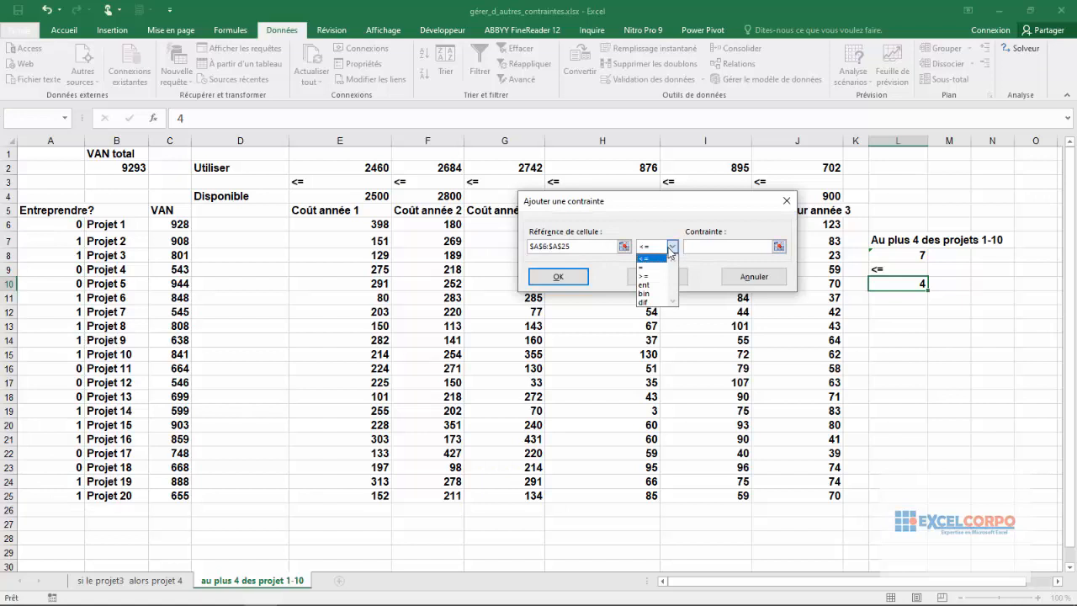
{"action": "left_click", "coordinate": [644, 293]}
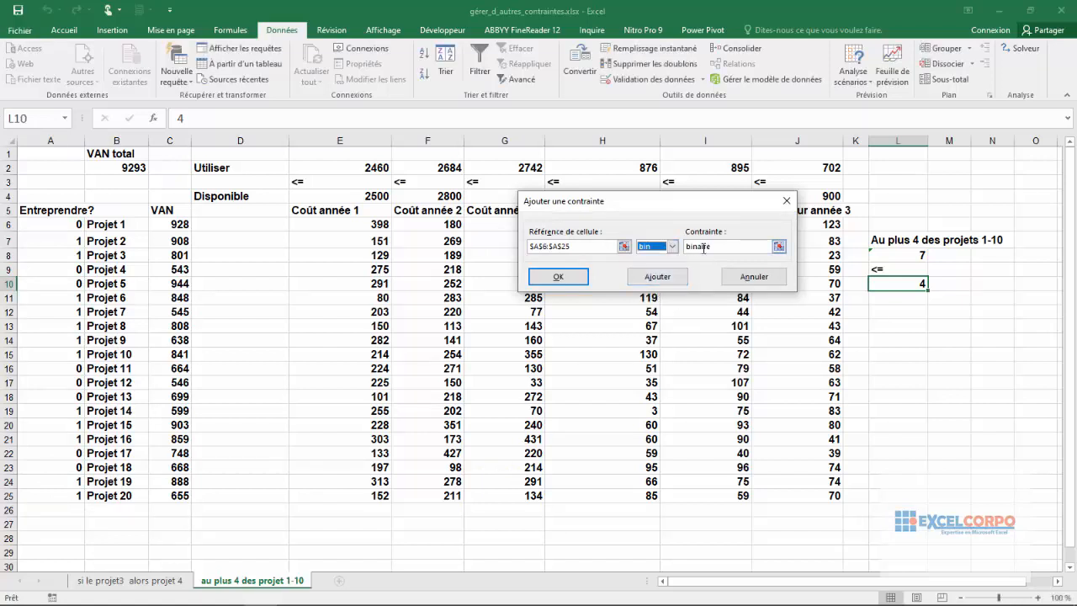
{"action": "left_click", "coordinate": [659, 278]}
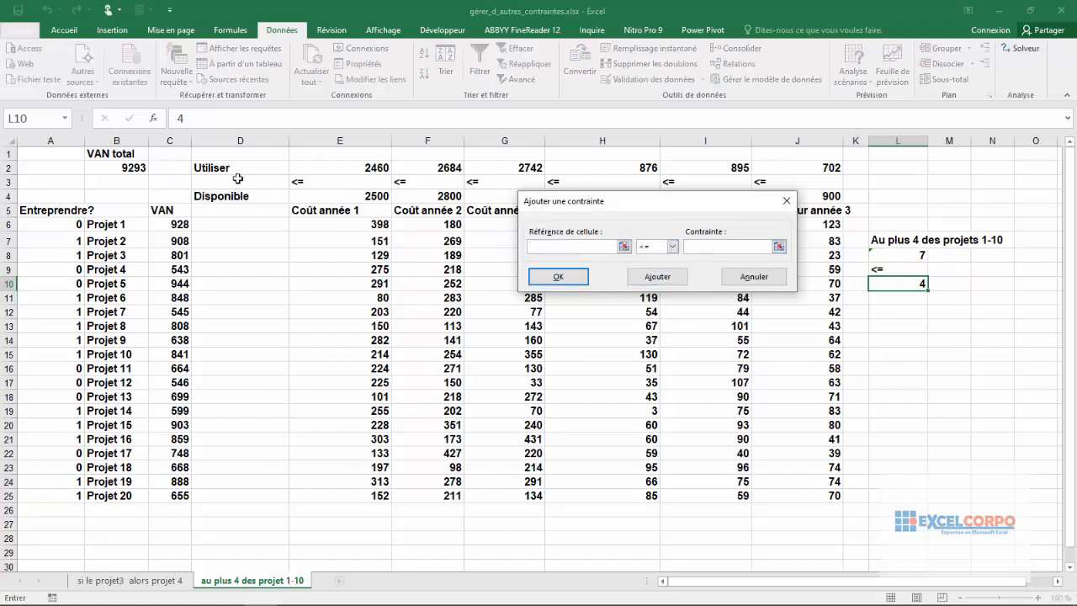
Step: Add the resource constraint E2:J2 <= E4:J4 so that costs and workers used stay within what is available
{"action": "left_click_drag", "start_coordinate": [345, 164], "coordinate": [784, 168]}
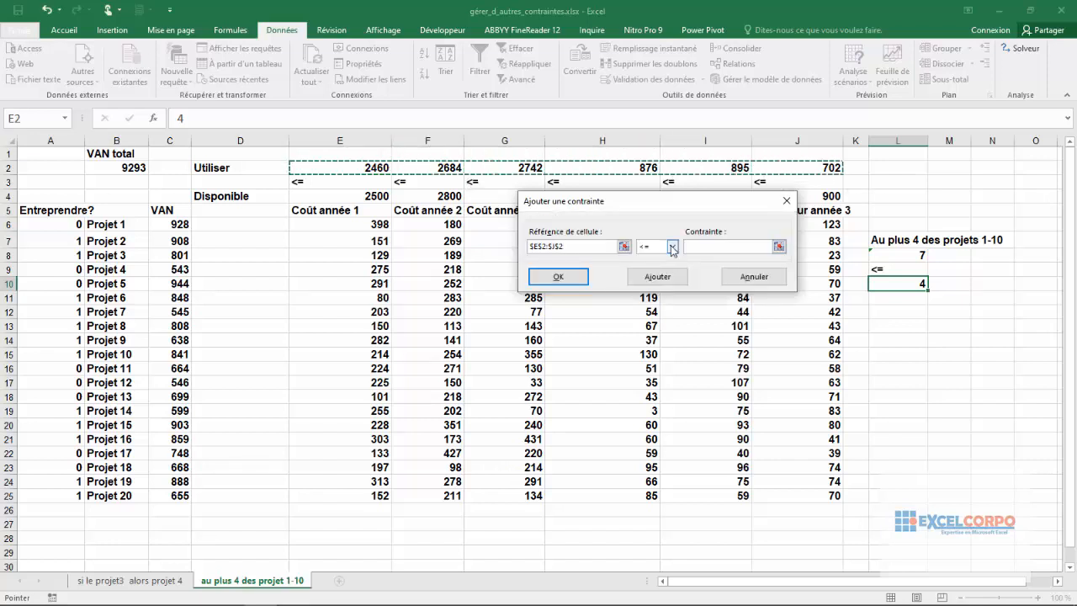
{"action": "left_click", "coordinate": [769, 246]}
{"action": "left_click", "coordinate": [779, 246]}
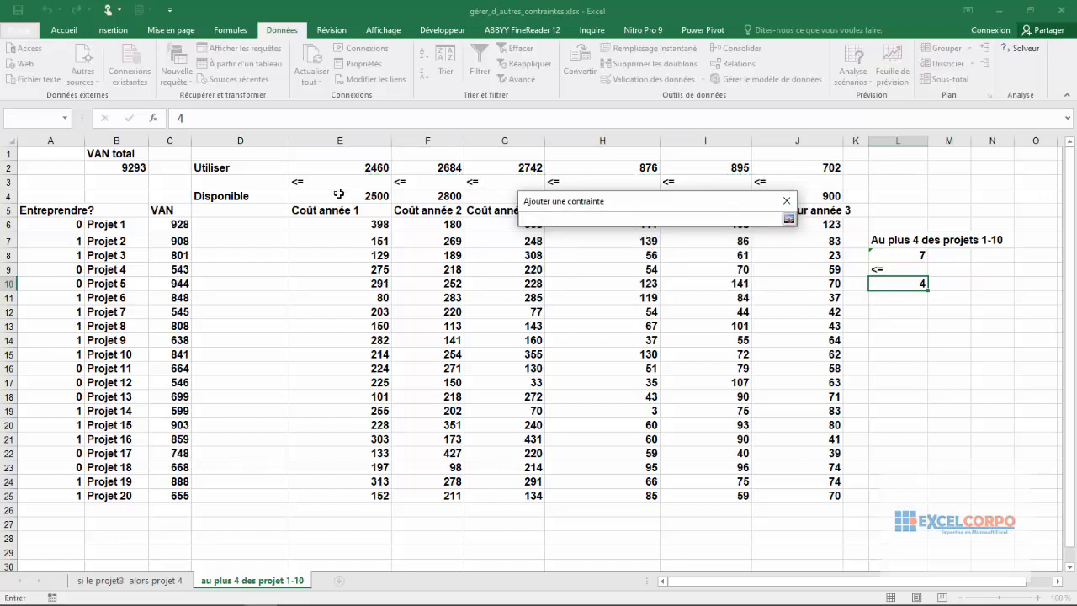
{"action": "left_click_drag", "start_coordinate": [339, 195], "coordinate": [804, 196]}
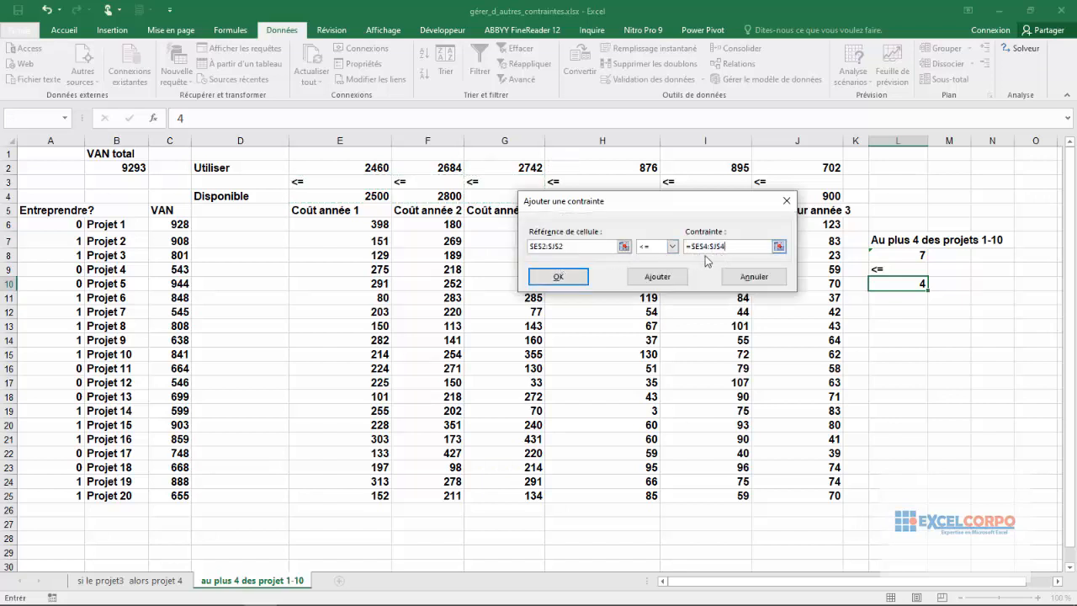
{"action": "left_click", "coordinate": [662, 277]}
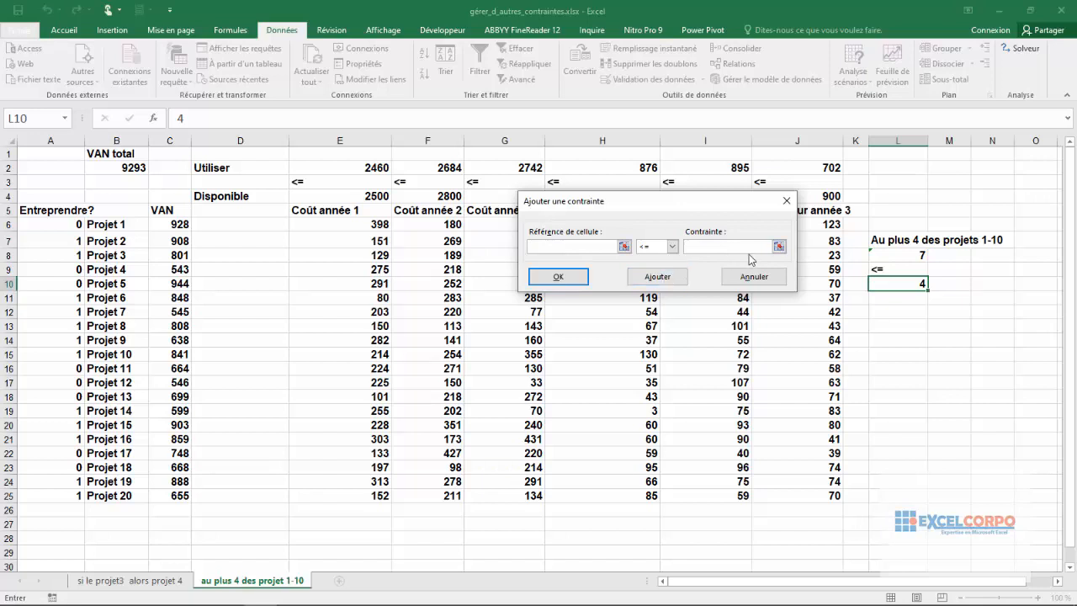
Step: Add the constraint L8 <= L10 limiting projects 1-10 to at most 4, and finish adding constraints
{"action": "left_click", "coordinate": [915, 255]}
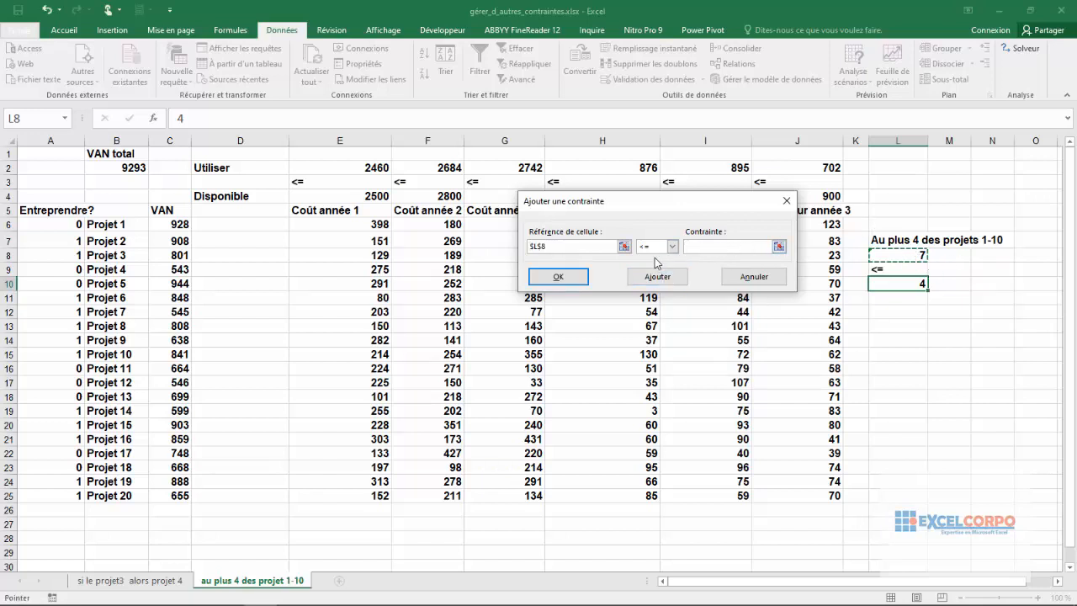
{"action": "left_click", "coordinate": [779, 247]}
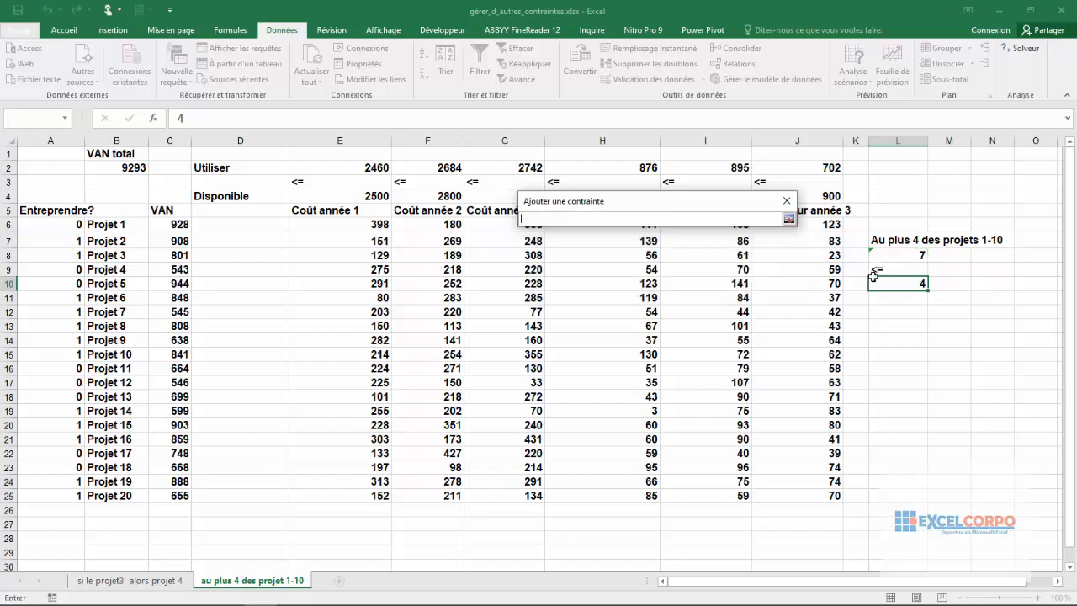
{"action": "left_click", "coordinate": [888, 284]}
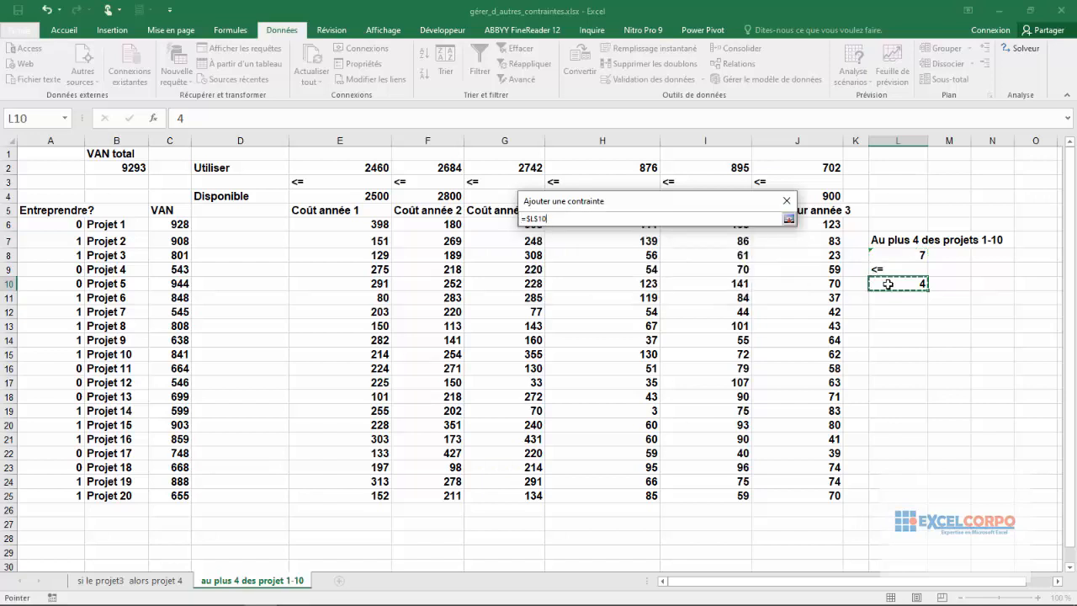
{"action": "left_click", "coordinate": [789, 218]}
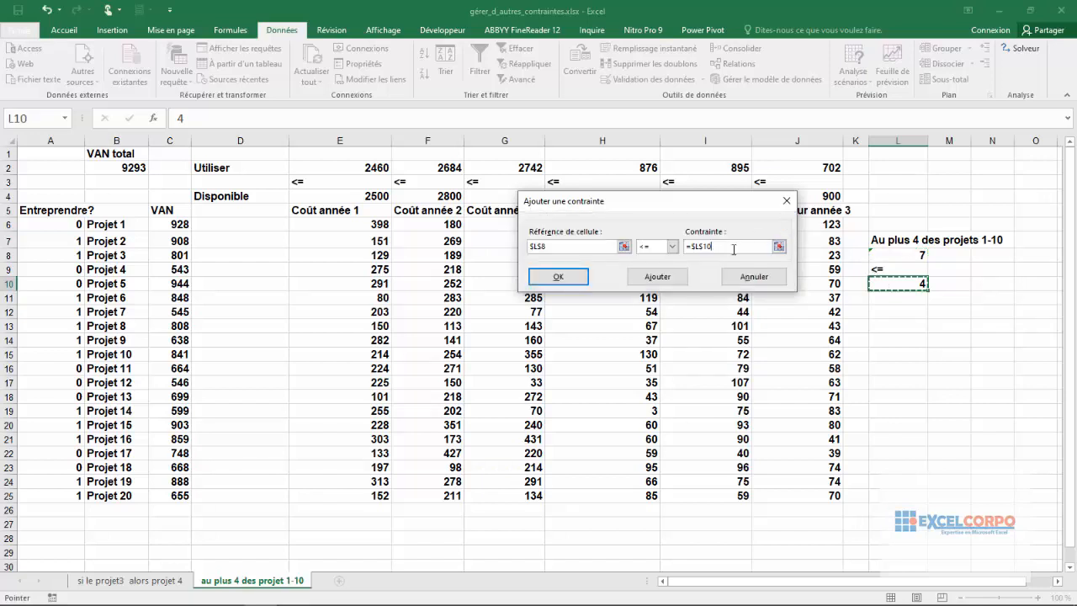
{"action": "left_click", "coordinate": [560, 277]}
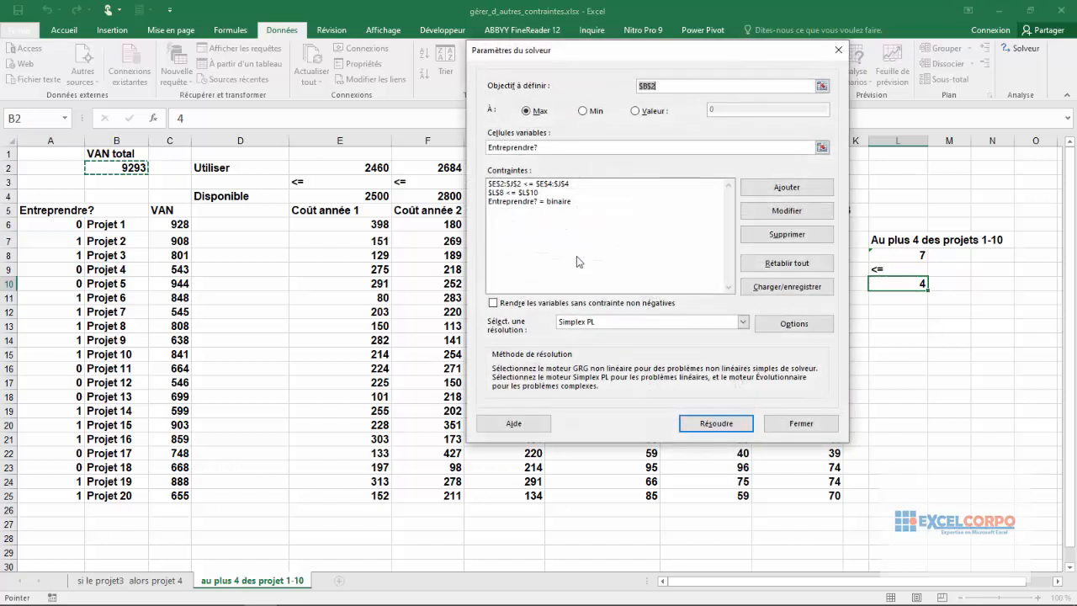
Step: Check the L8 <= L10 constraint in the list, then solve the model and keep the Solver solution
{"action": "left_click", "coordinate": [536, 193]}
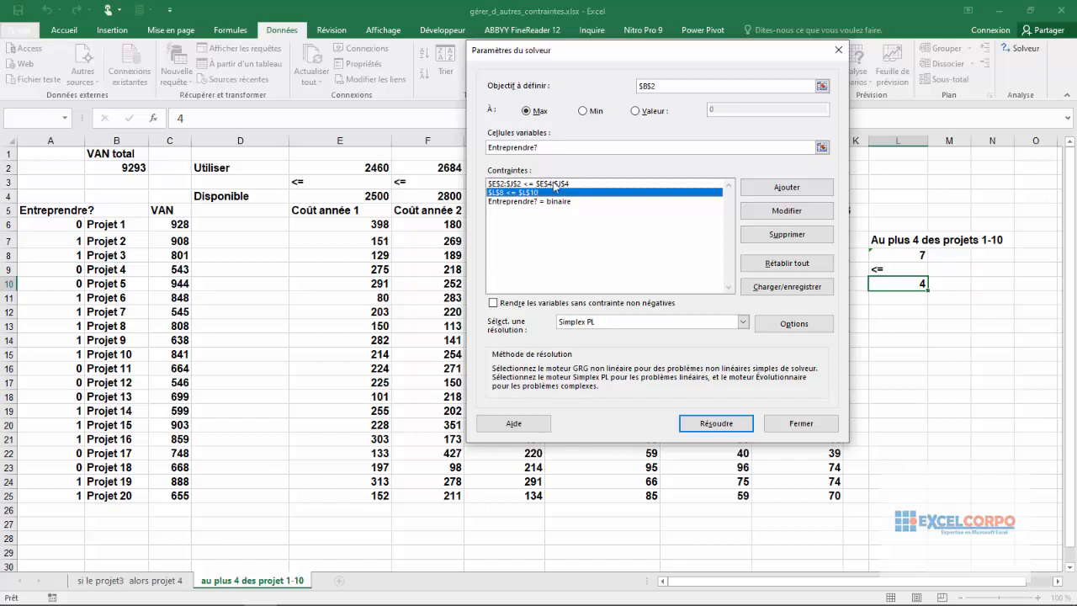
{"action": "left_click", "coordinate": [726, 426]}
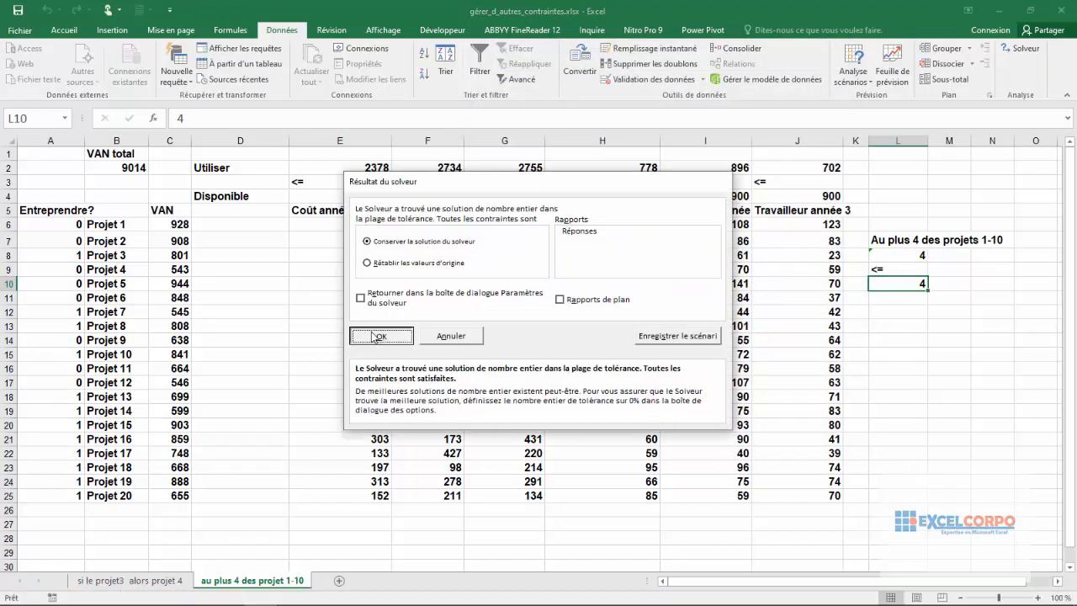
{"action": "left_click", "coordinate": [363, 335]}
Step: Examine the total VAN in B2 and which of projects 1-10 are selected in the new solution
{"action": "left_click", "coordinate": [140, 168]}
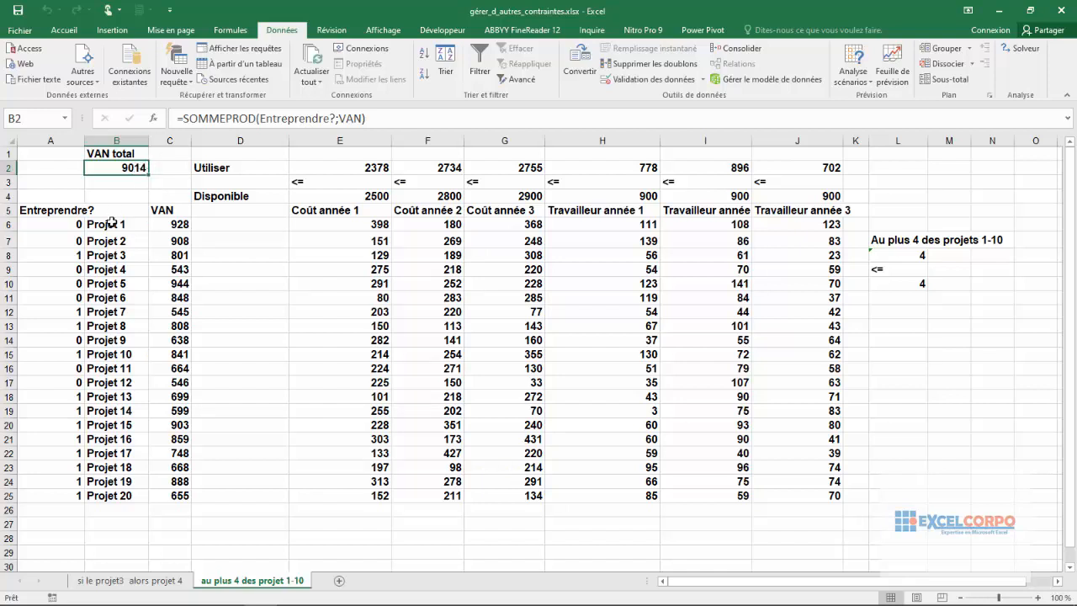
{"action": "left_click_drag", "start_coordinate": [114, 224], "coordinate": [111, 356]}
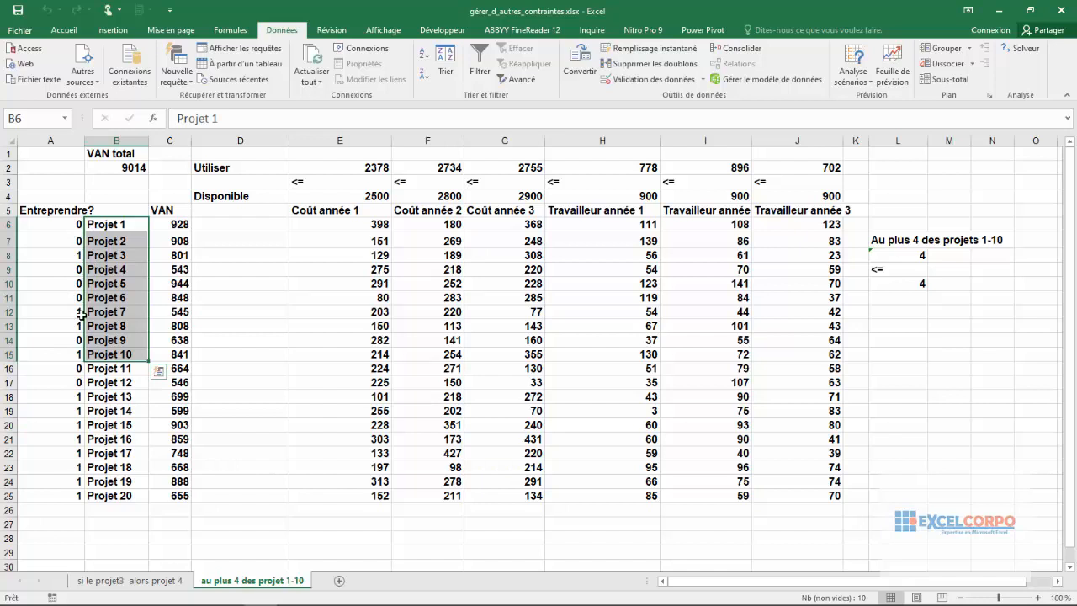
{"action": "left_click", "coordinate": [165, 311]}
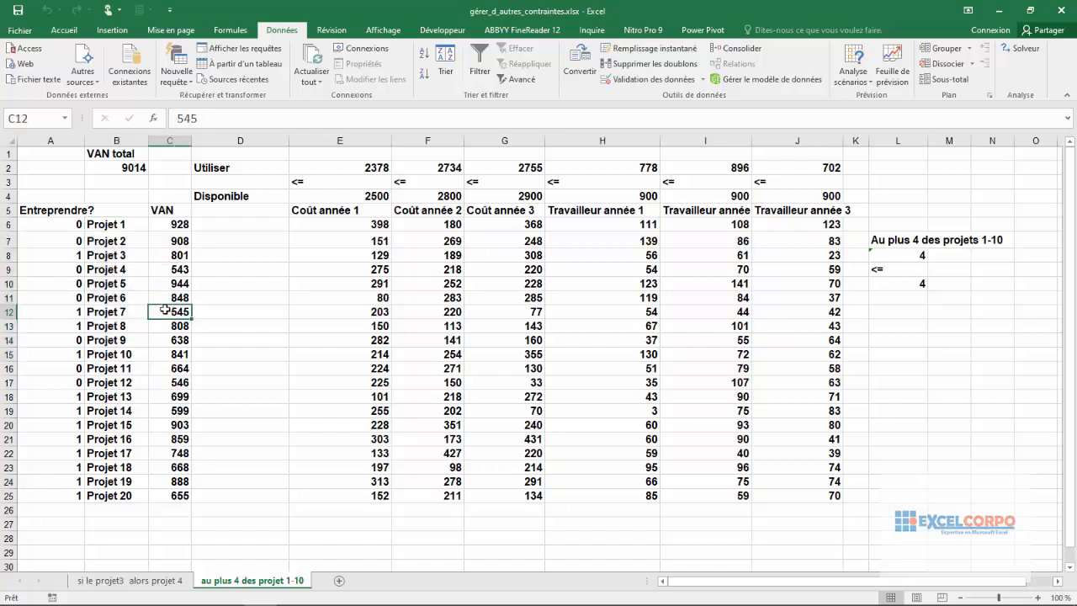